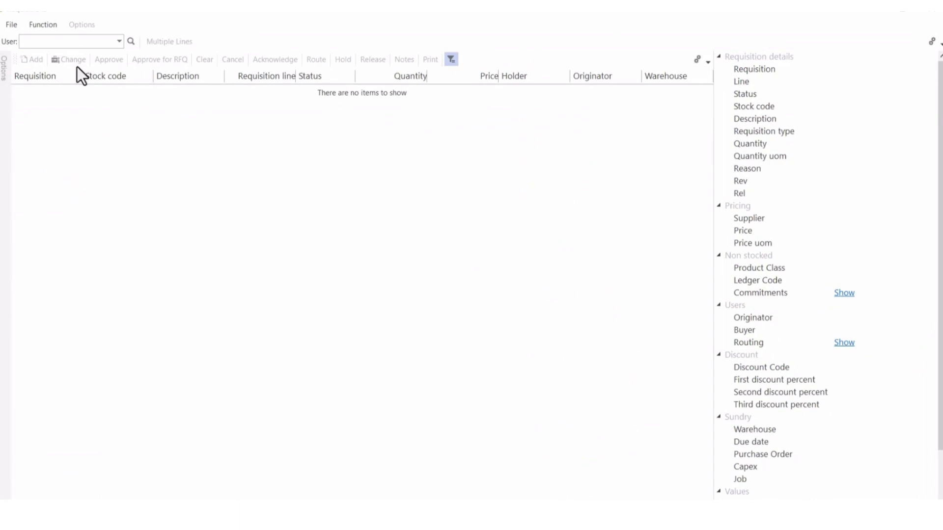
# Step: Load the requisitions for user JD and start a new line on the first listed requisition
pyautogui.click(40, 41)
pyautogui.press('Return')
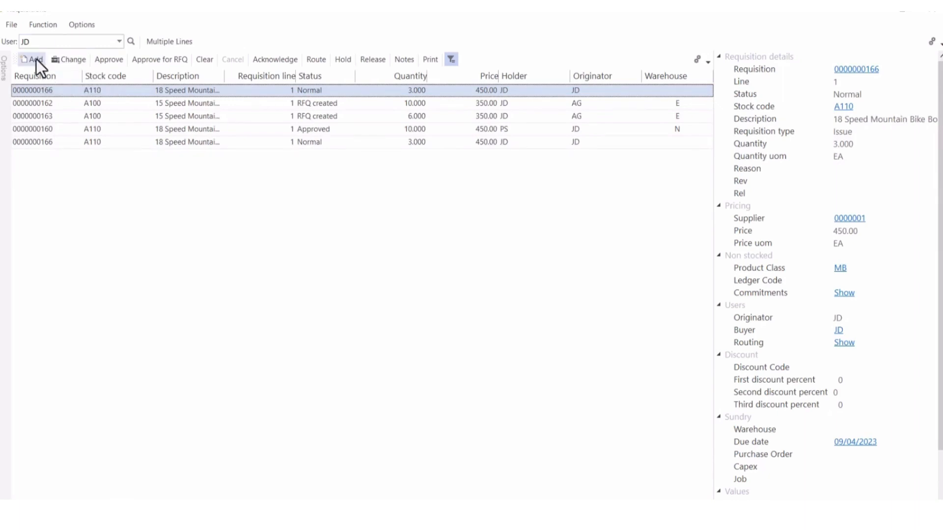
pyautogui.click(34, 59)
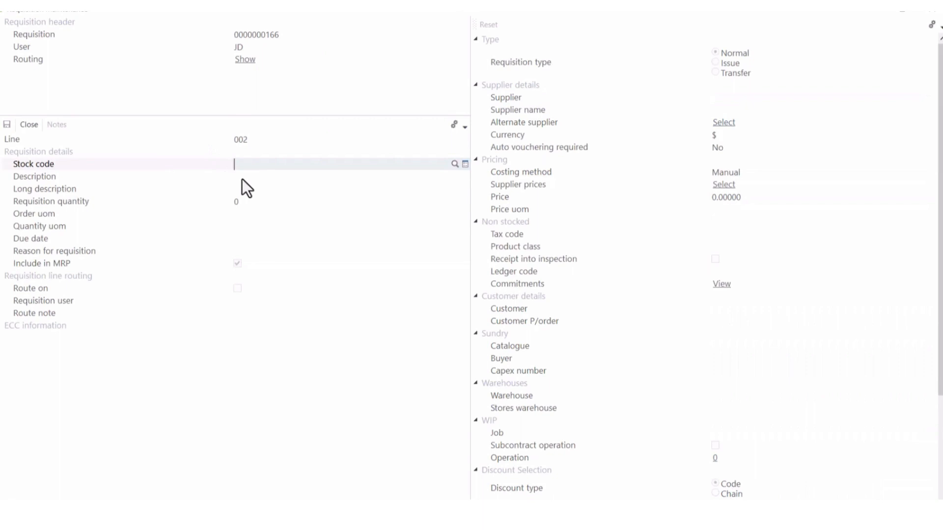
# Step: Enter stock code A110 on the new requisition line with a requisition quantity of 5
pyautogui.write('A110')
pyautogui.press('Tab')
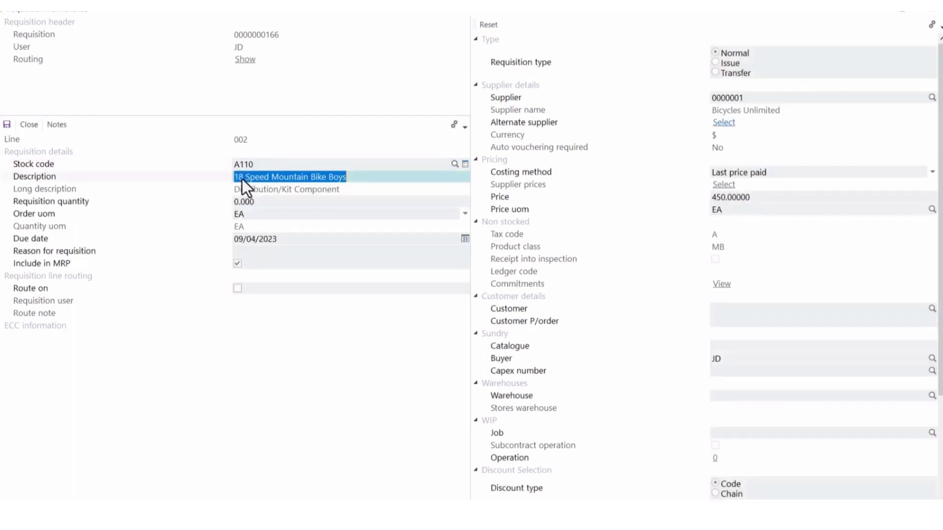
pyautogui.click(187, 201)
pyautogui.write('5')
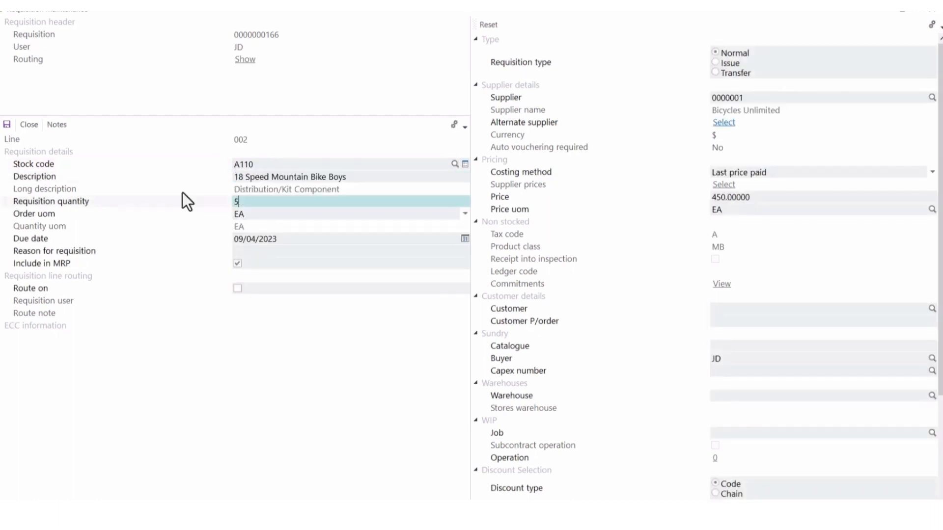
pyautogui.press('Tab')
pyautogui.press('Tab')
pyautogui.press('Tab')
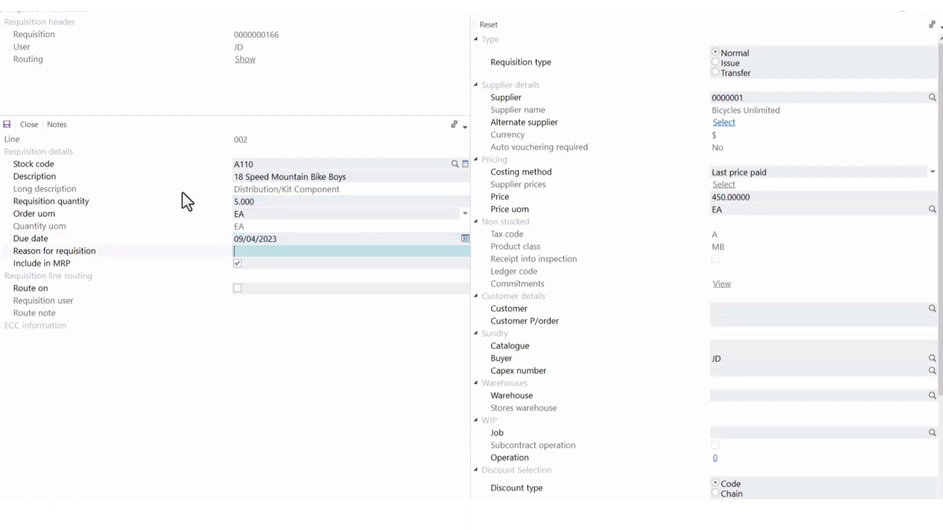
pyautogui.press('Tab')
pyautogui.press('Tab')
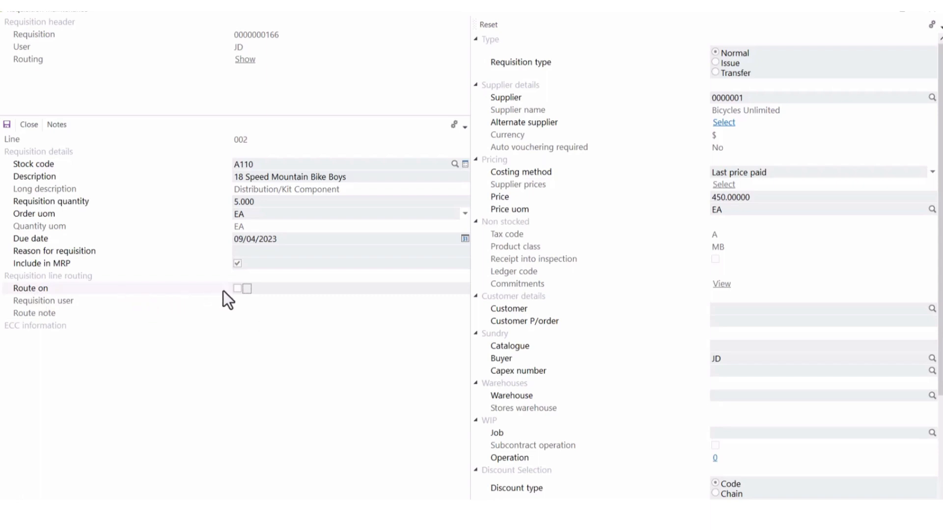
# Step: Route the requisition line on to user PS with the route note "Please Approve"
pyautogui.click(236, 289)
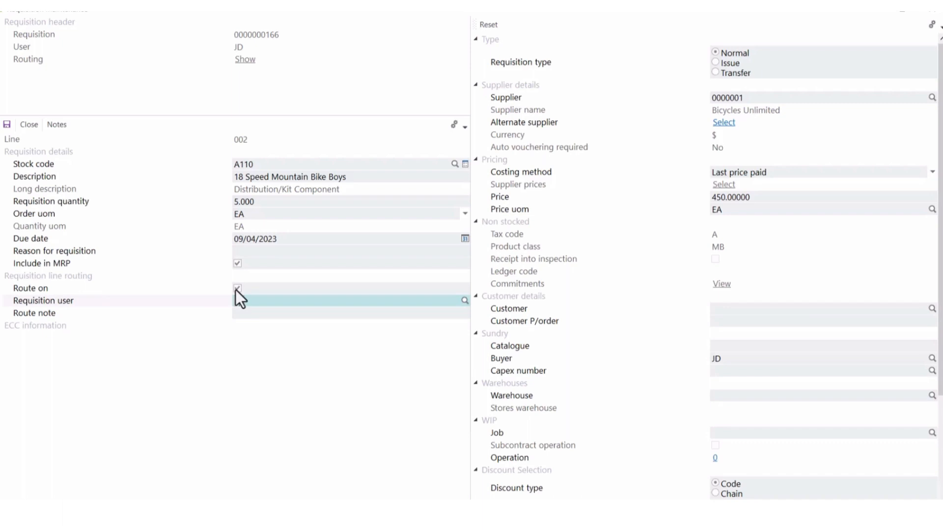
pyautogui.press('Tab')
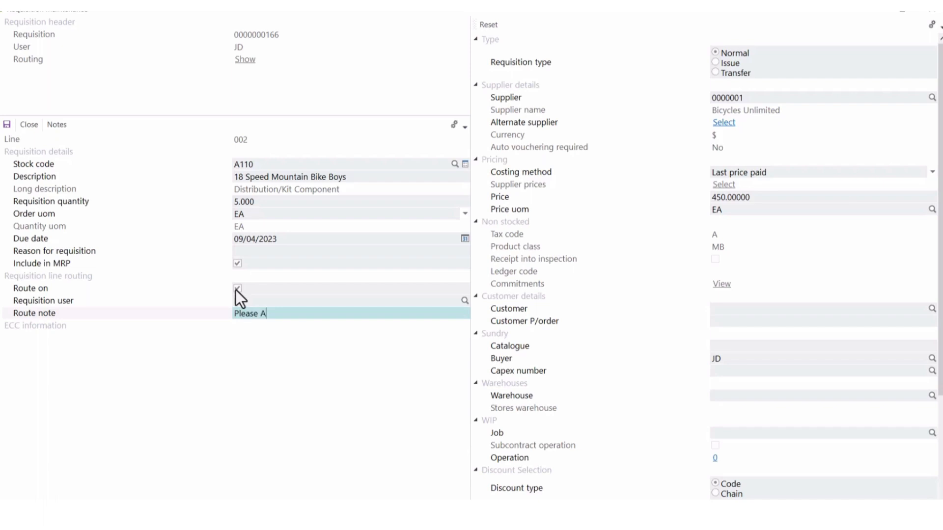
pyautogui.write('Approve')
# Step: Set the requisition type to Issue, with N as both the warehouse and the stores warehouse
pyautogui.click(714, 62)
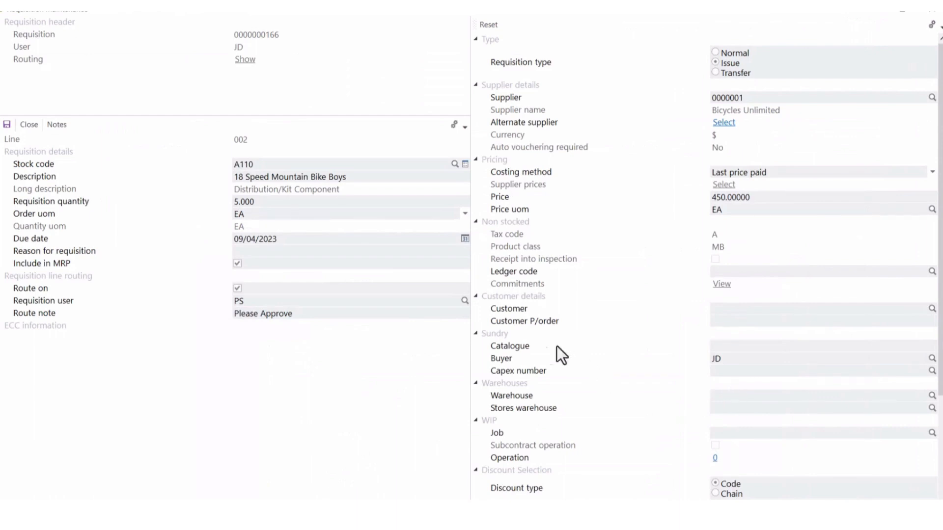
pyautogui.click(720, 396)
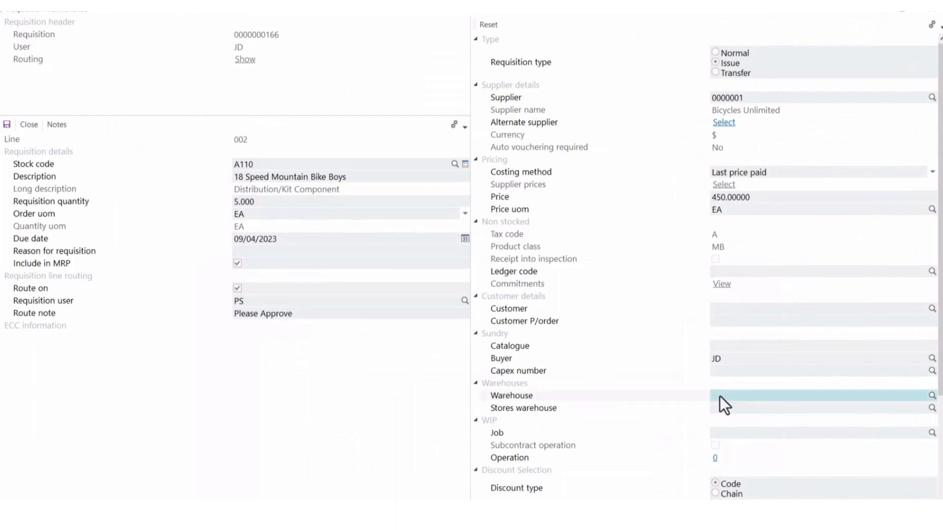
pyautogui.write('N')
pyautogui.press('Tab')
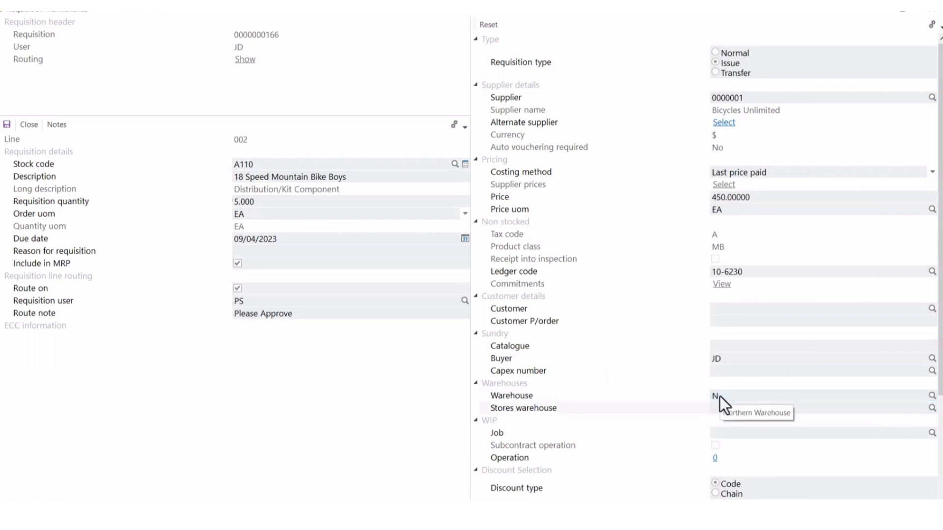
pyautogui.press('Tab')
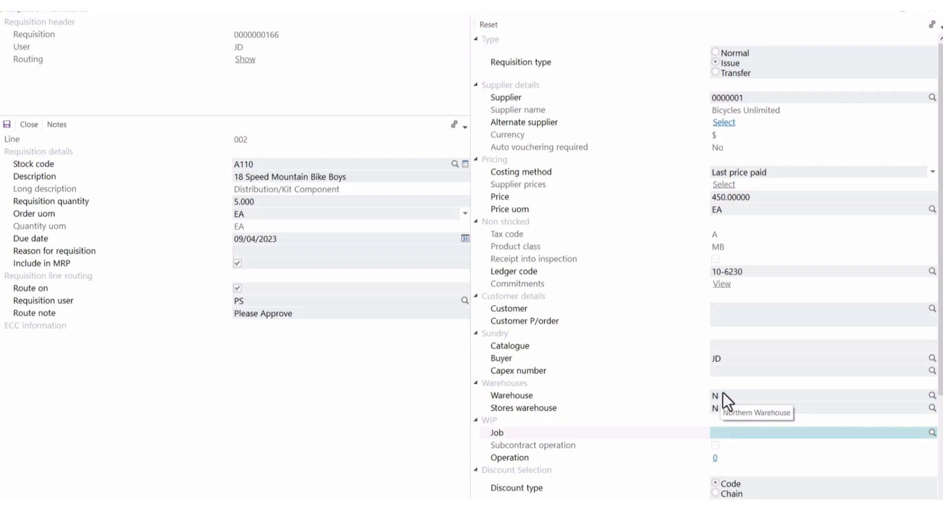
# Step: Save the requisition line and close requisition maintenance and Requisition Entry
pyautogui.click(6, 125)
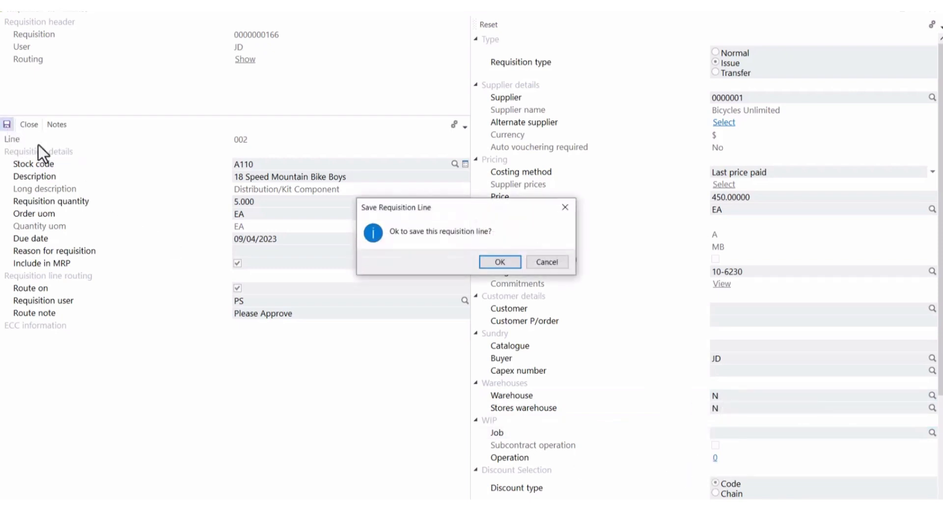
pyautogui.click(500, 262)
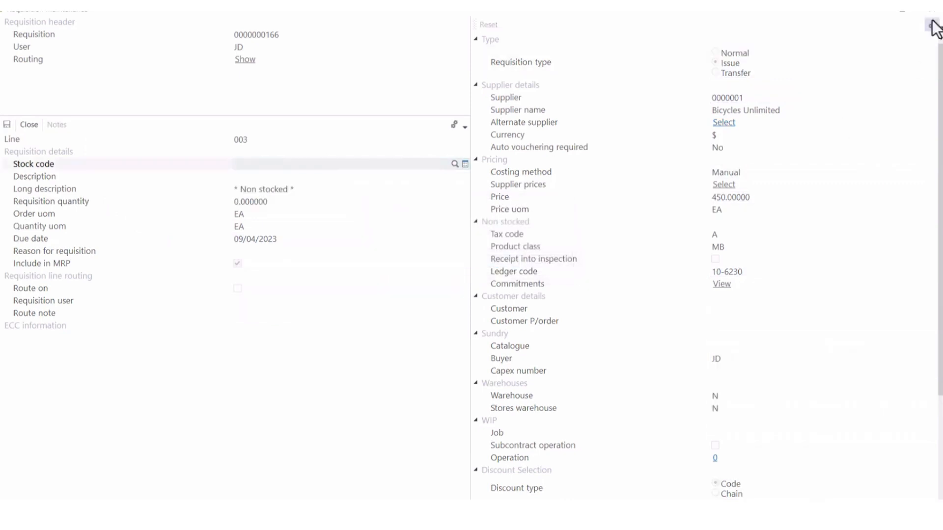
pyautogui.click(932, 14)
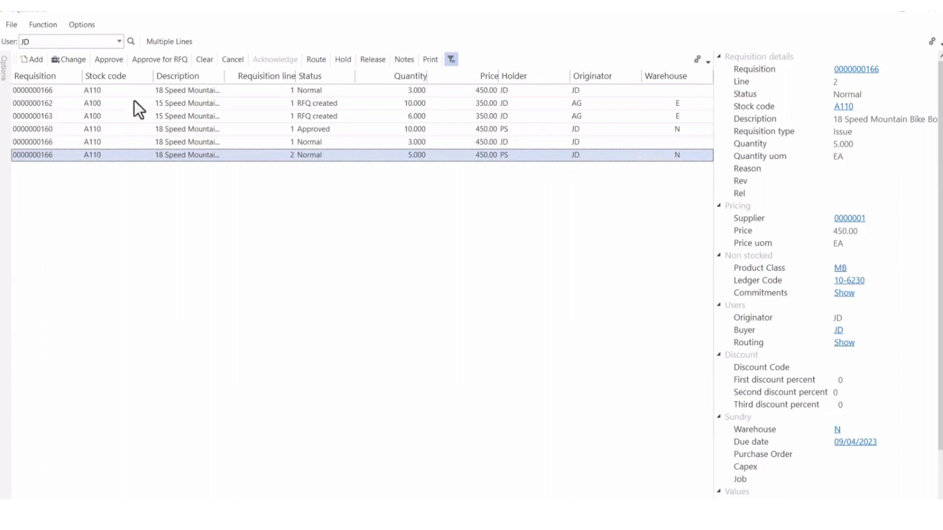
pyautogui.click(928, 16)
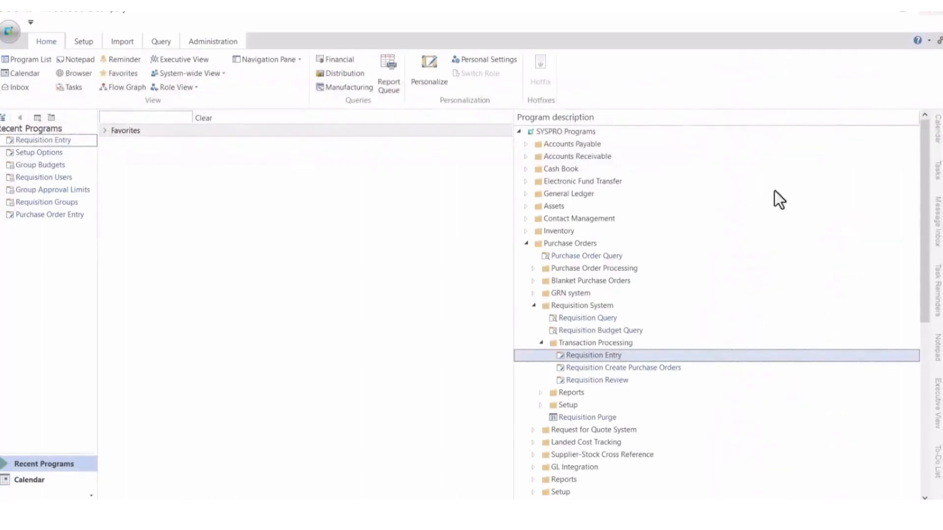
# Step: Open the Requisition Entry program under the Requisition System's transaction processing for Purchase Orders
pyautogui.click(531, 244)
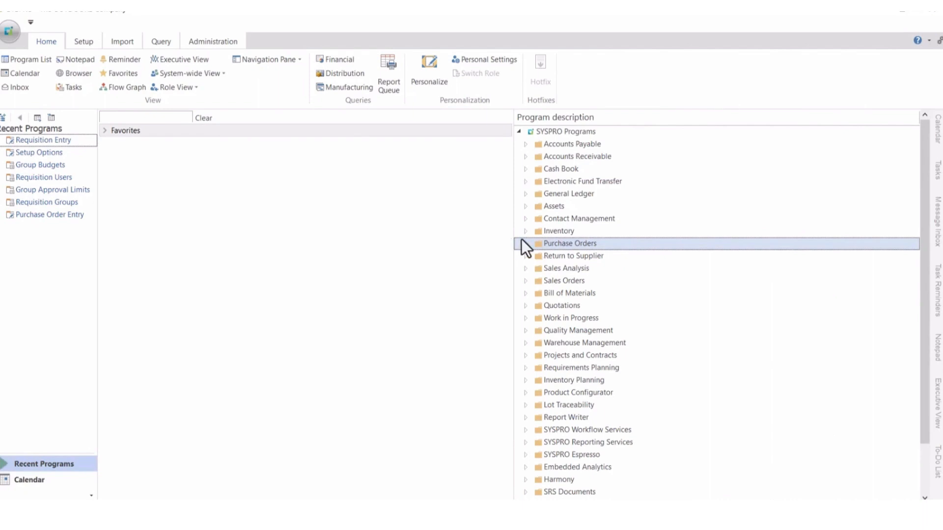
pyautogui.click(525, 245)
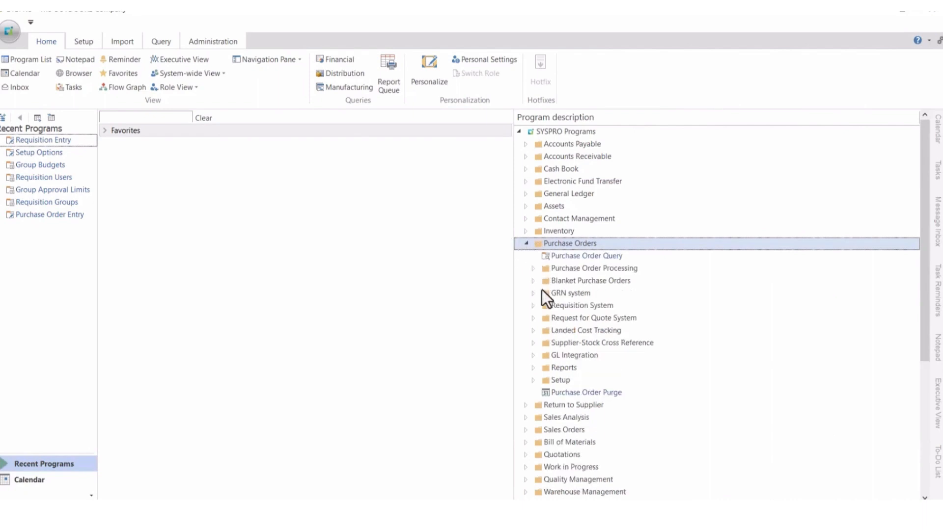
pyautogui.click(534, 307)
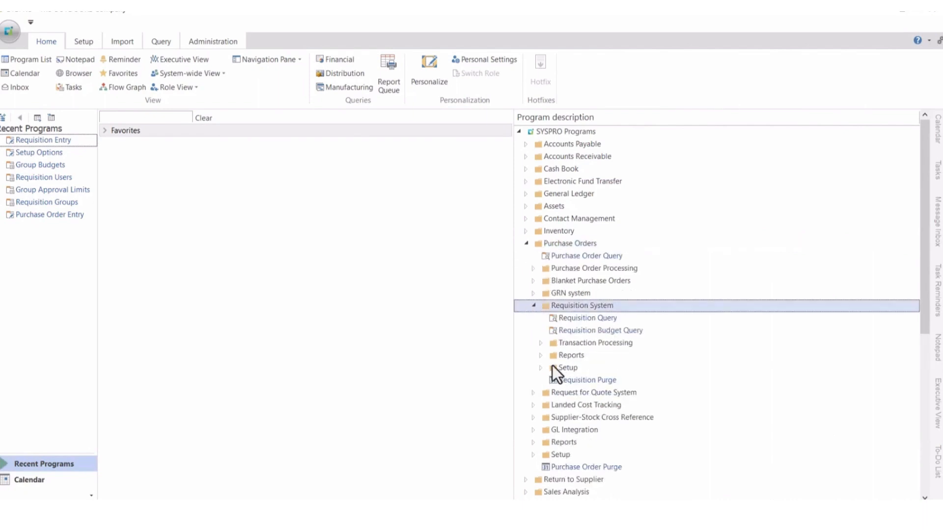
pyautogui.click(541, 343)
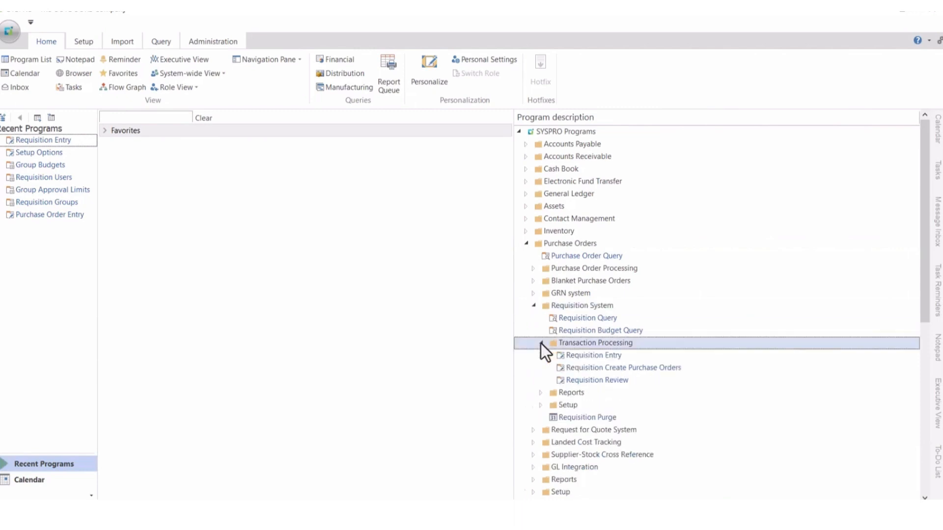
pyautogui.click(589, 356)
pyautogui.doubleClick(587, 355)
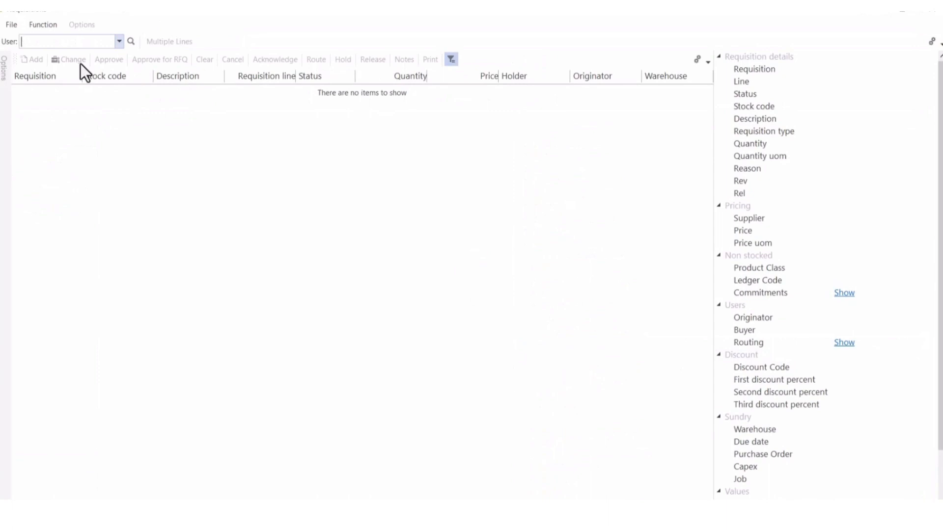
# Step: Load the requisitions for user PS and approve line 2 for stock code A110 with quantity 5
pyautogui.write('PS')
pyautogui.press('Return')
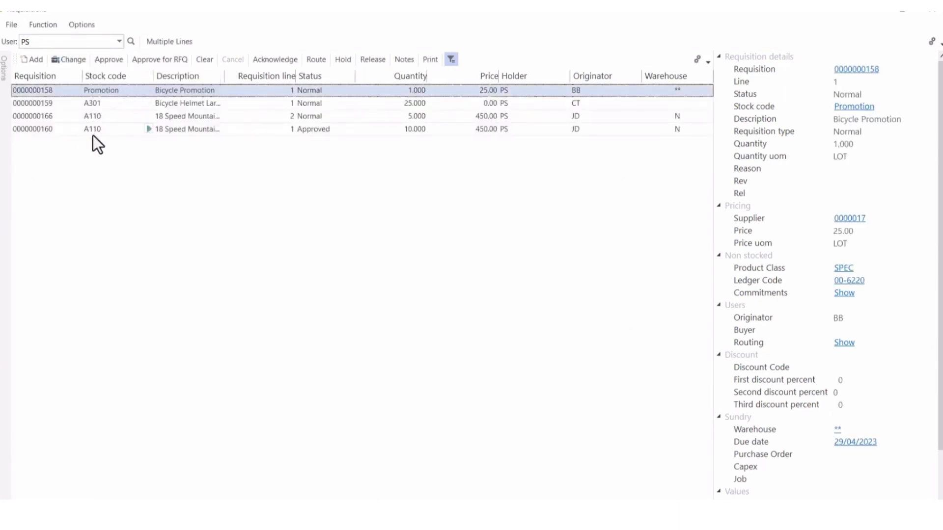
pyautogui.click(416, 119)
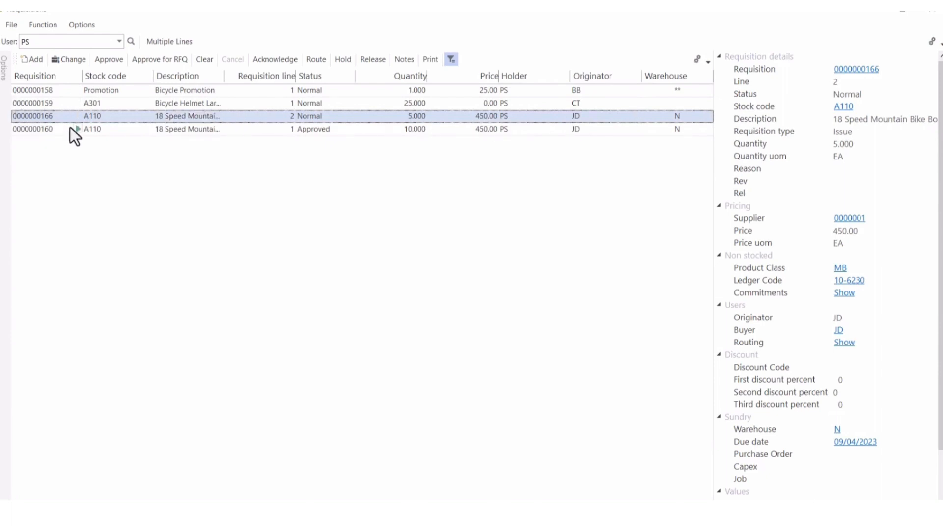
pyautogui.click(102, 62)
pyautogui.click(118, 89)
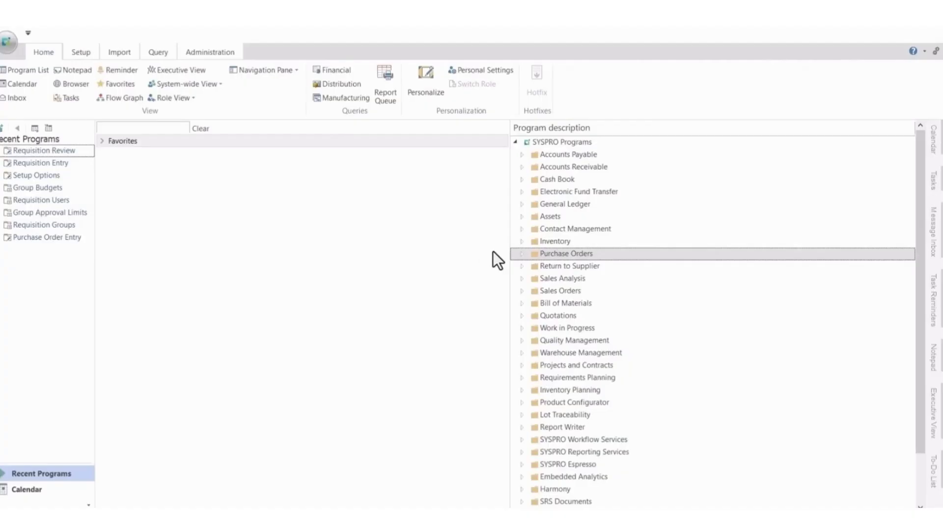
# Step: Open the Requisition Review program under the Requisition System's transaction processing for Purchase Orders
pyautogui.click(521, 254)
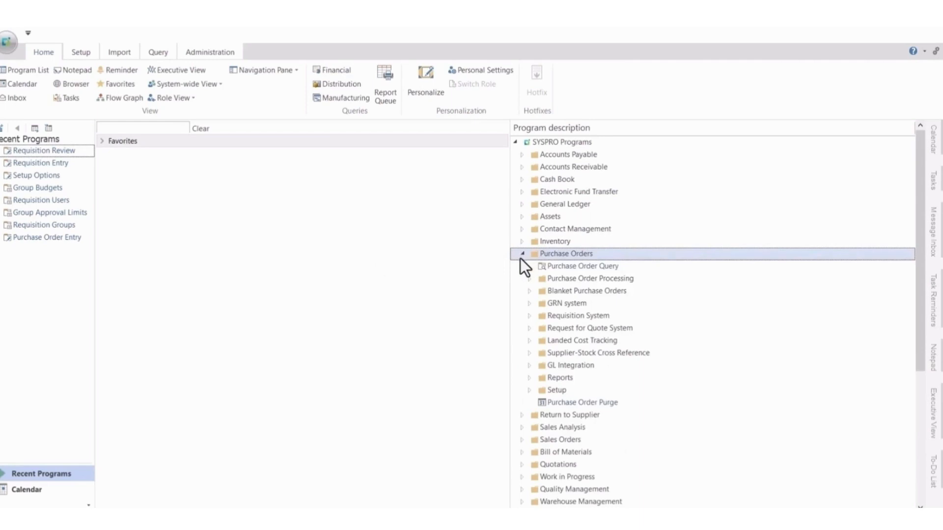
pyautogui.click(529, 316)
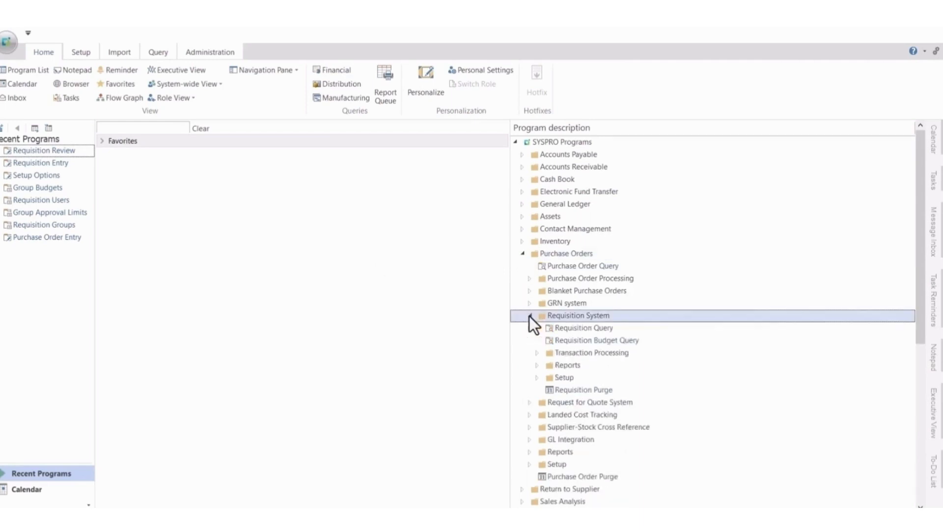
pyautogui.click(537, 353)
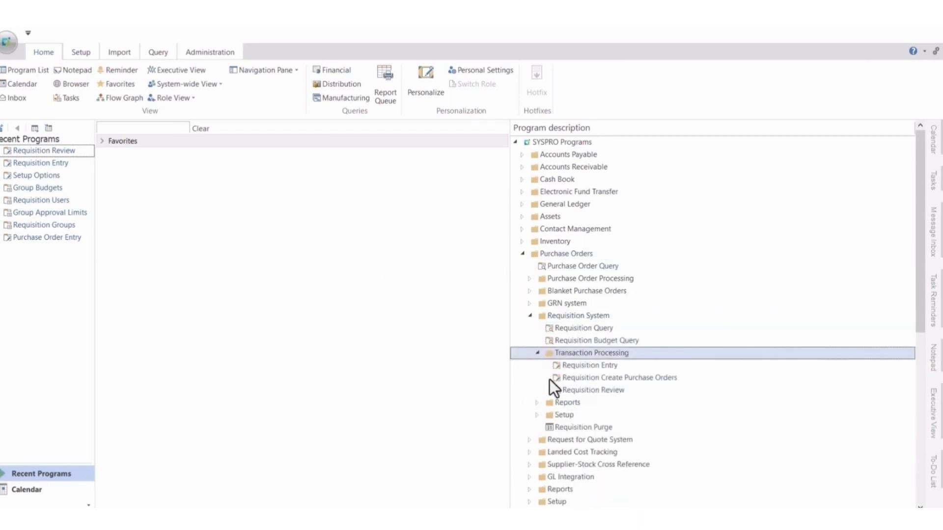
pyautogui.doubleClick(585, 394)
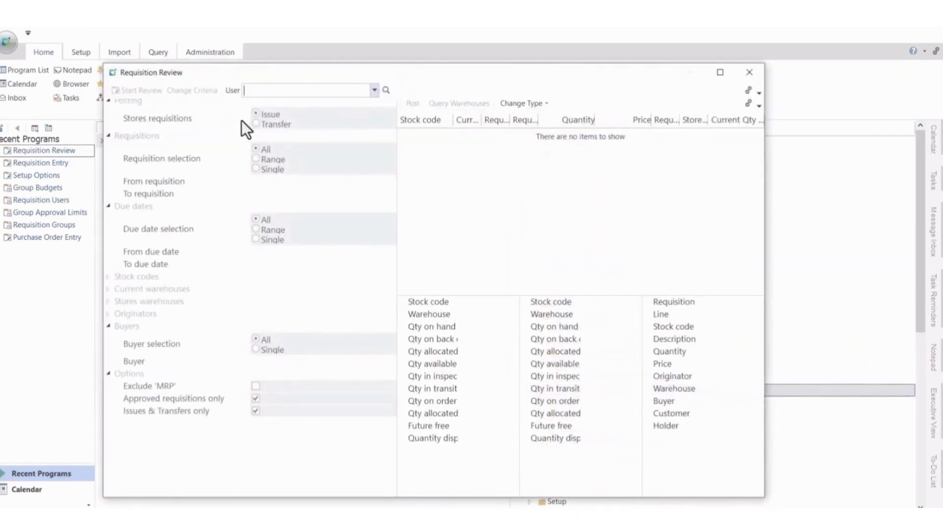
# Step: Maximize the Requisition Review window and start the review of issue requisitions for user PS
pyautogui.click(721, 75)
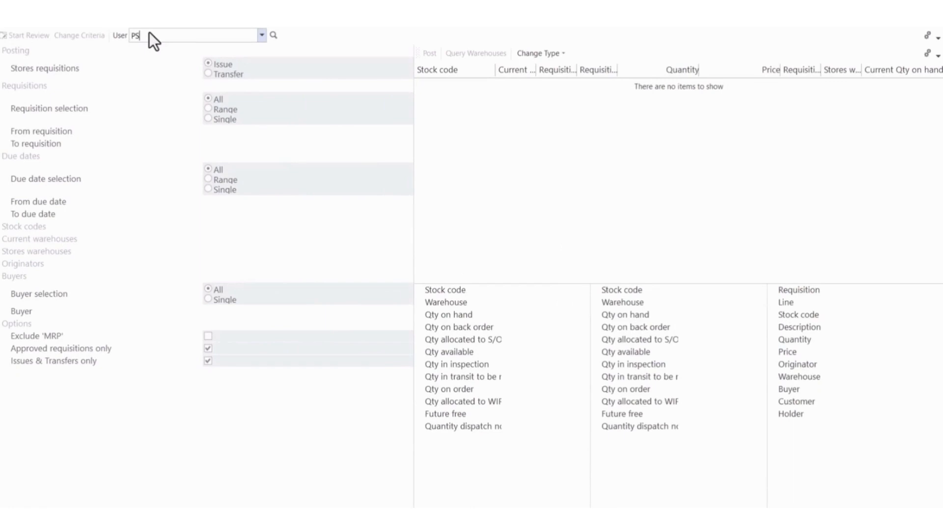
pyautogui.press('Tab')
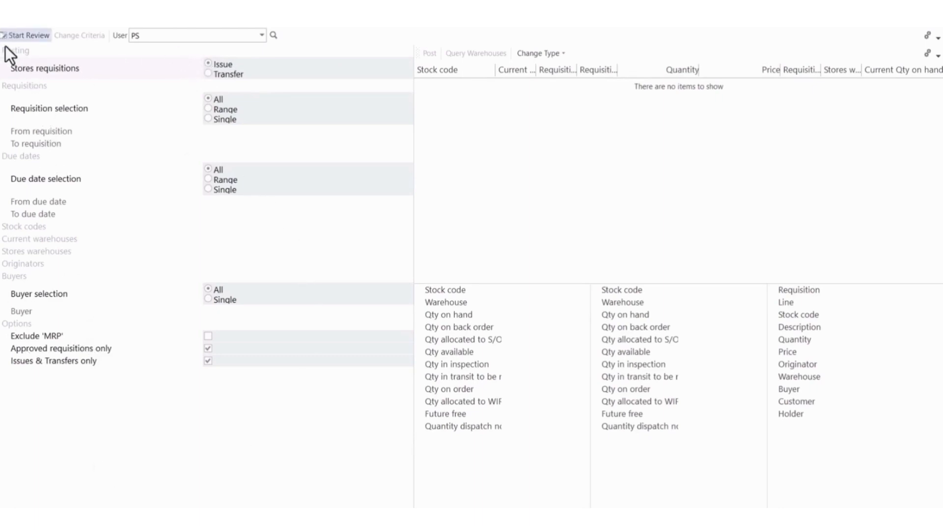
pyautogui.click(27, 35)
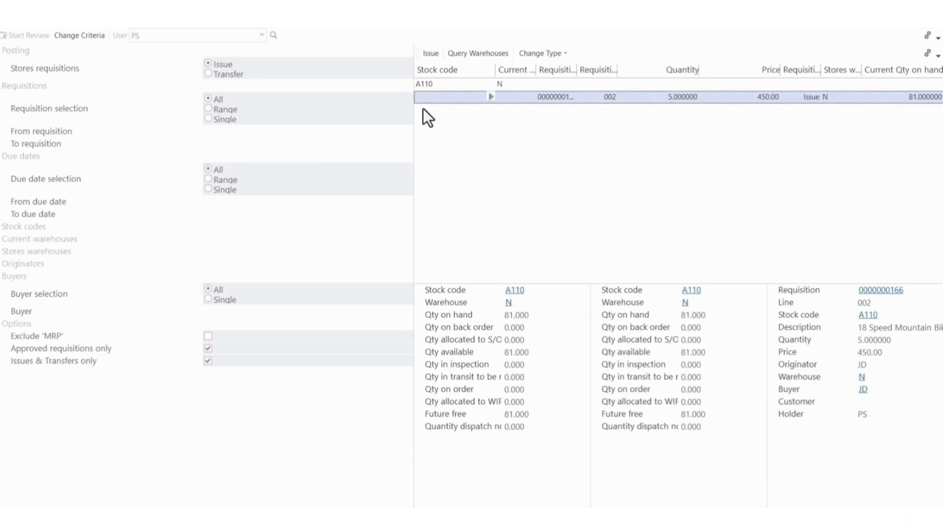
# Step: Post the issue of the A110 requisition line using bin location N, and close Requisition Review
pyautogui.click(427, 54)
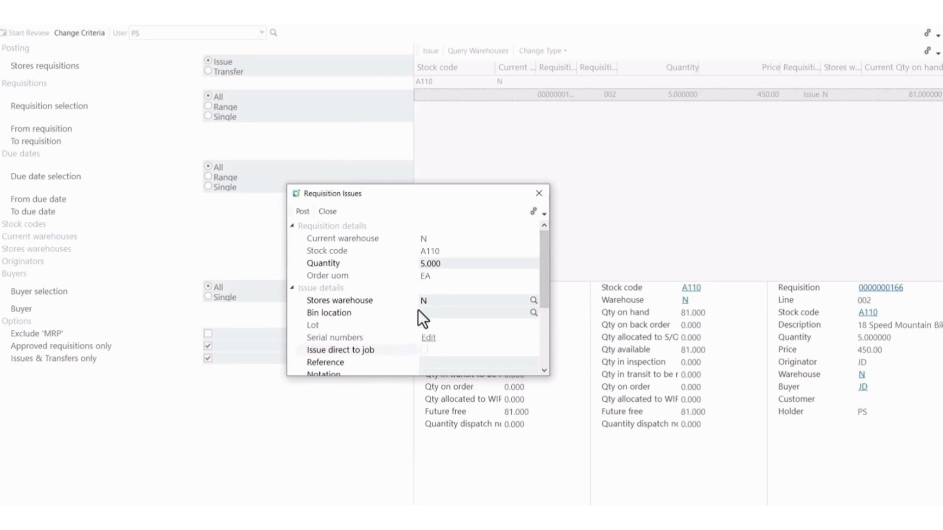
pyautogui.click(438, 314)
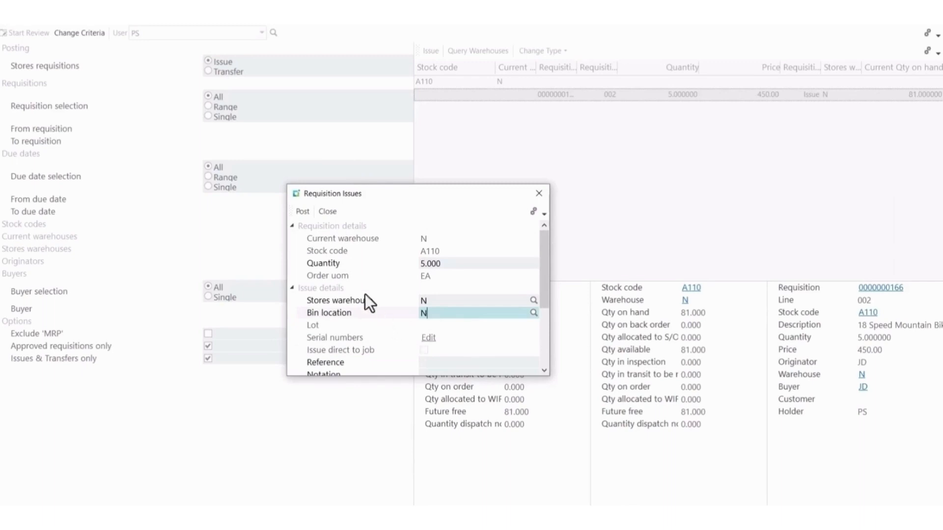
pyautogui.click(303, 214)
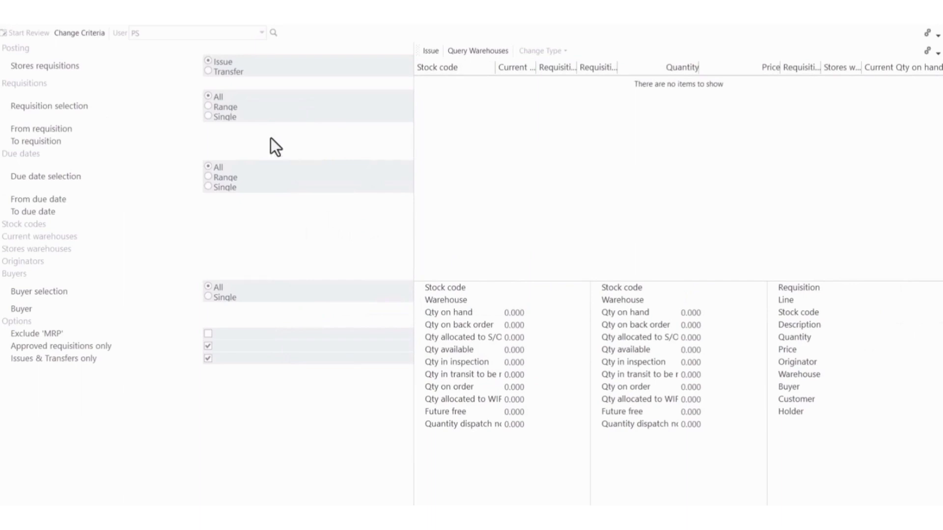
pyautogui.click(927, 29)
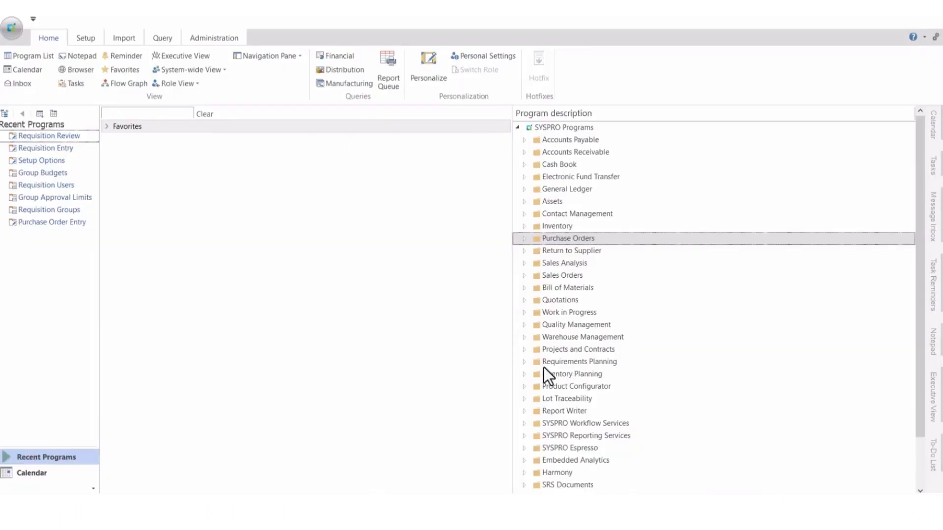
# Step: Open Requisition Entry under the Purchase Orders Requisition System's transaction processing and load the requisitions for user JD
pyautogui.click(524, 240)
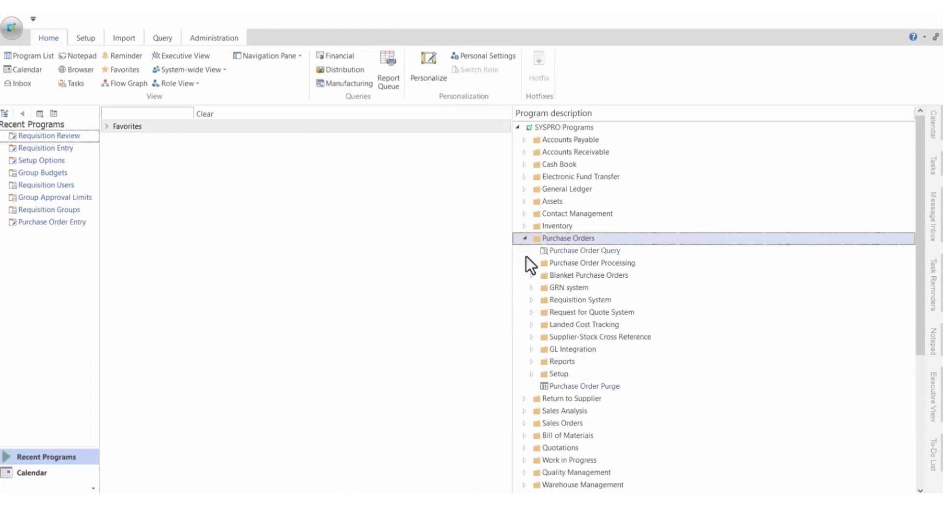
pyautogui.click(531, 300)
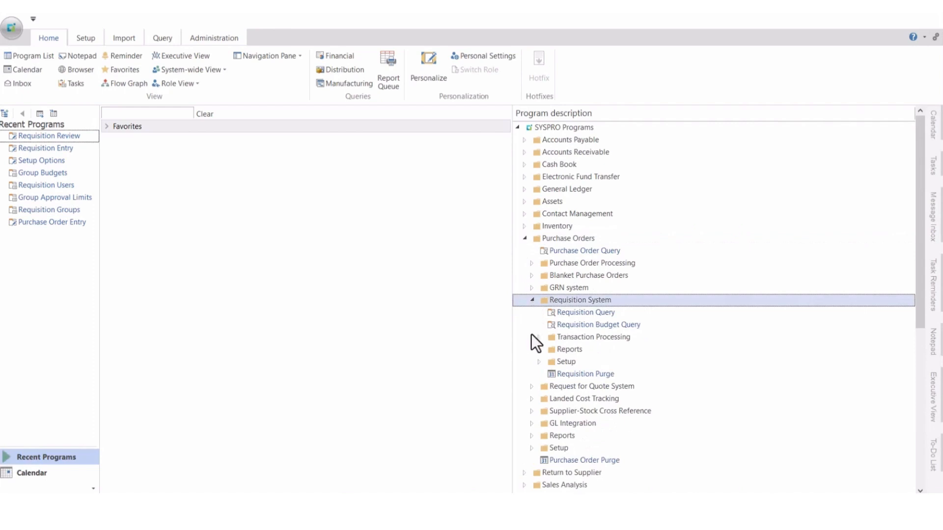
pyautogui.click(540, 338)
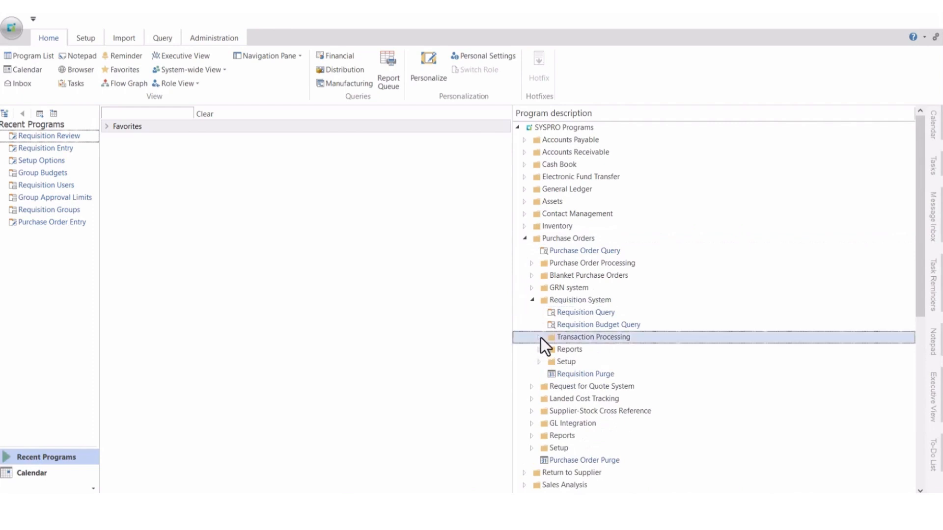
pyautogui.click(583, 353)
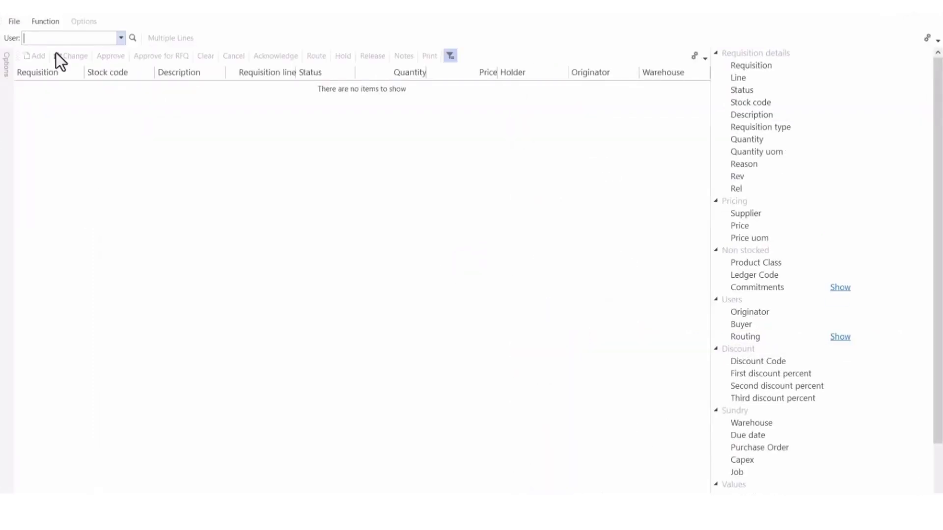
pyautogui.write('JD')
pyautogui.press('Return')
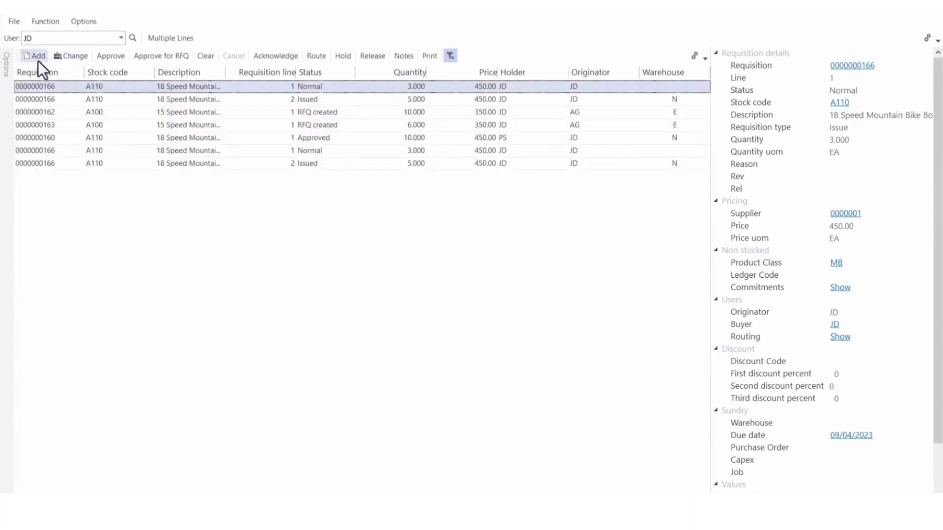
# Step: Add a new line to the selected requisition for stock code A111 with a requisition quantity of 50
pyautogui.click(37, 61)
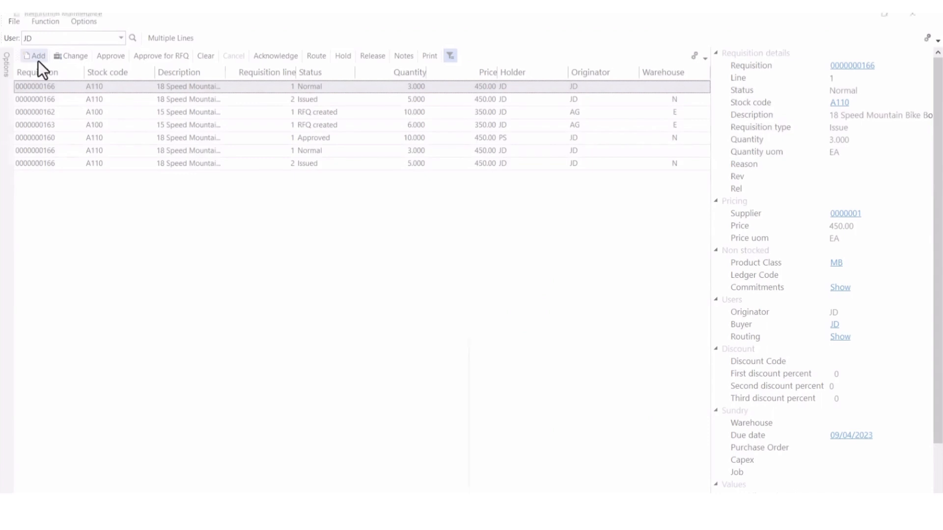
pyautogui.click(236, 161)
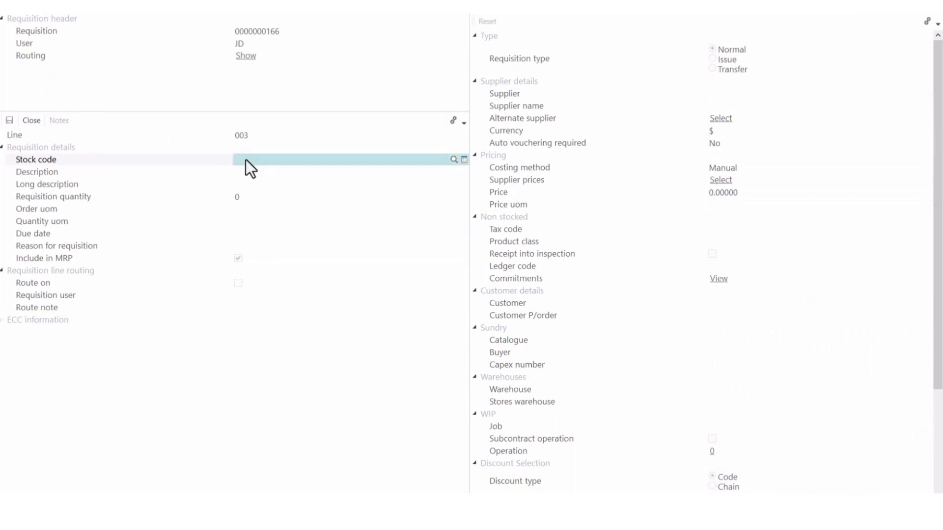
pyautogui.write('A10')
pyautogui.write('111')
pyautogui.press('Tab')
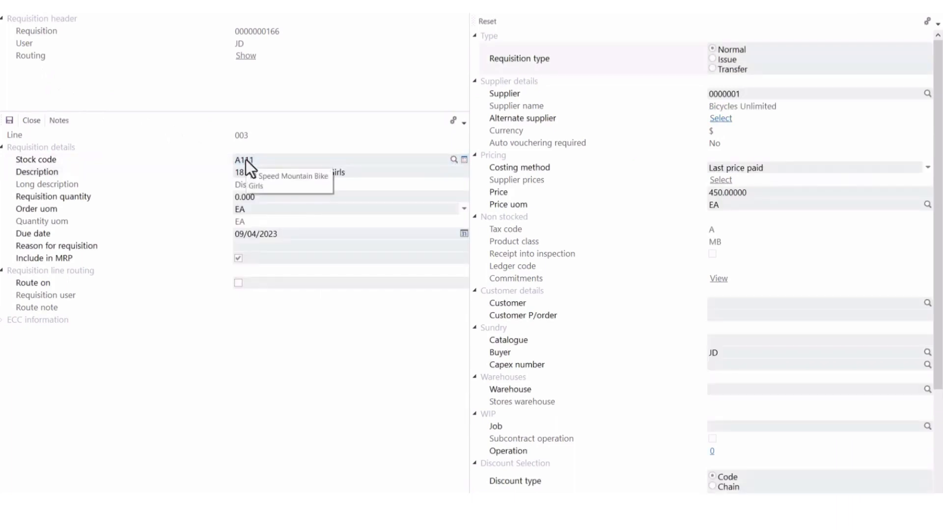
pyautogui.click(255, 197)
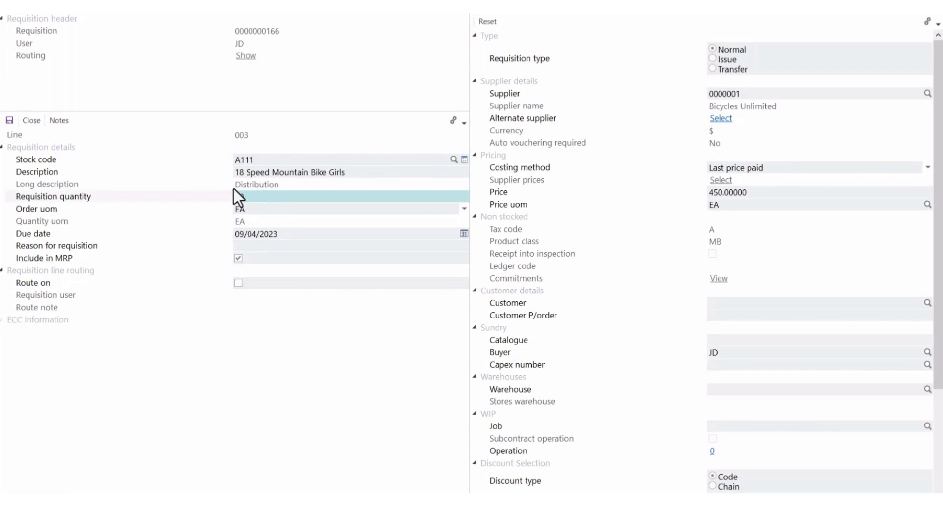
pyautogui.press('Tab')
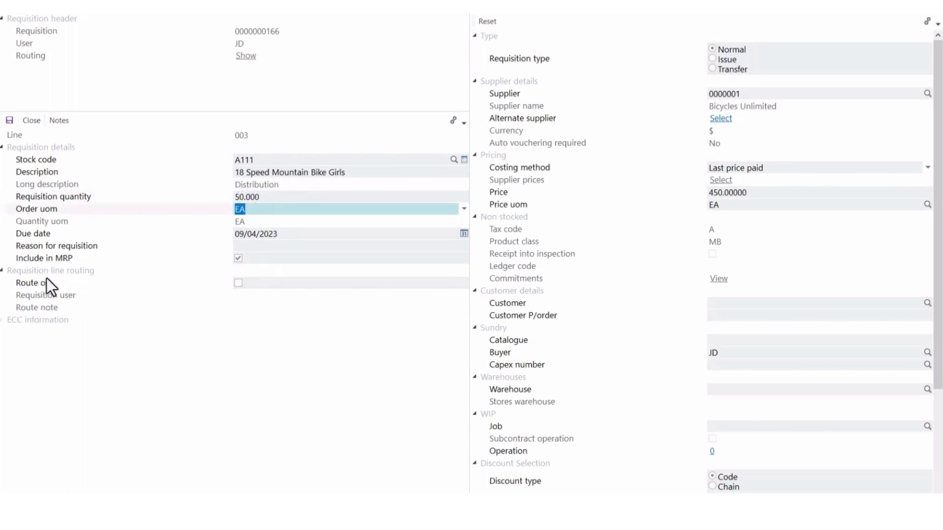
# Step: Turn on routing for the A111 line to requisition user PS with the route note "Please Approve"
pyautogui.click(237, 283)
pyautogui.click(237, 295)
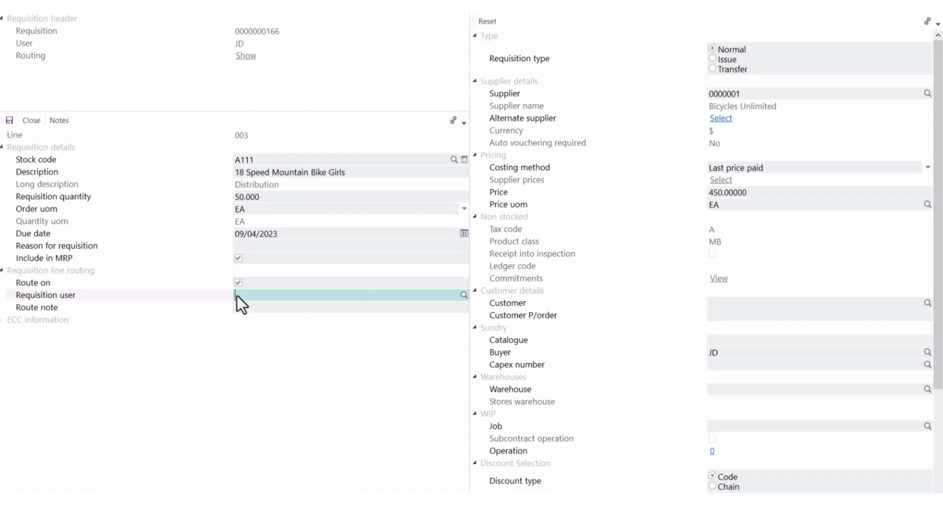
pyautogui.press('Tab')
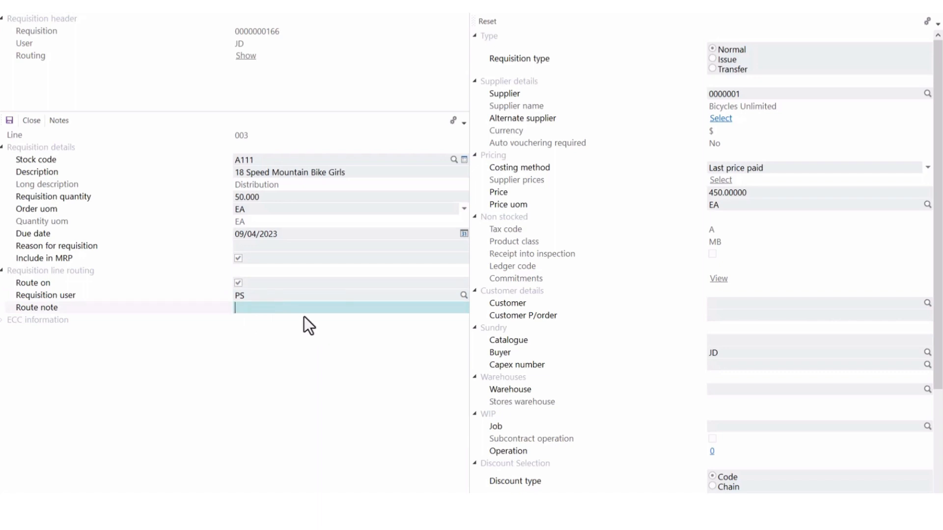
pyautogui.write('Please Approve')
# Step: Set the line's requisition type to Transfer, with warehouse S and stores warehouse E
pyautogui.click(713, 70)
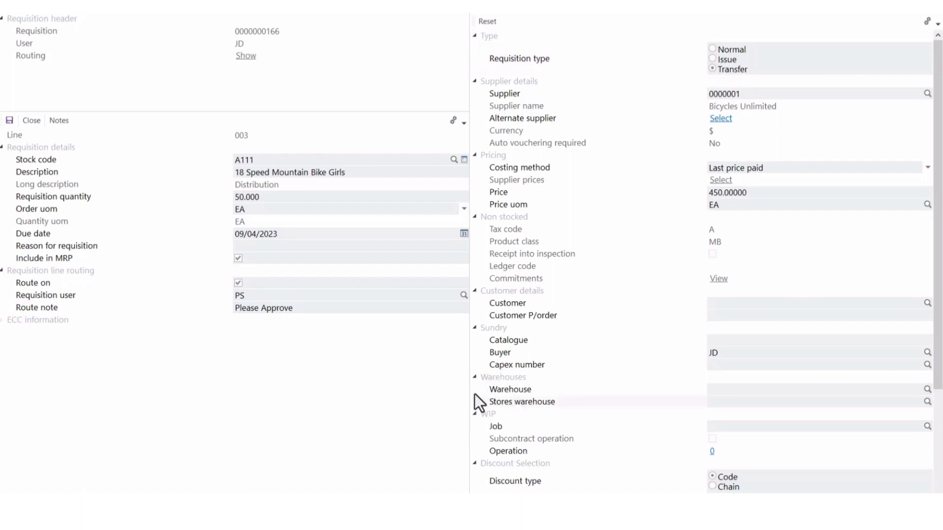
pyautogui.click(722, 393)
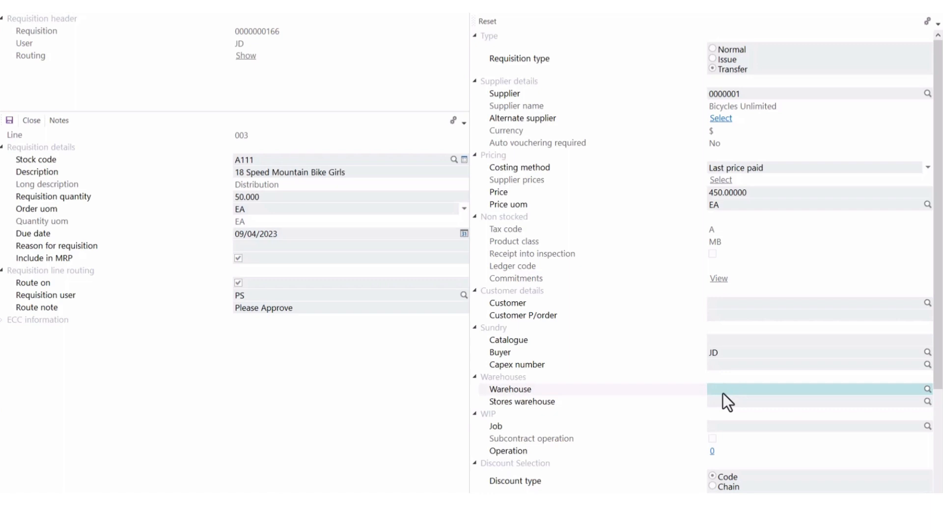
pyautogui.press('Tab')
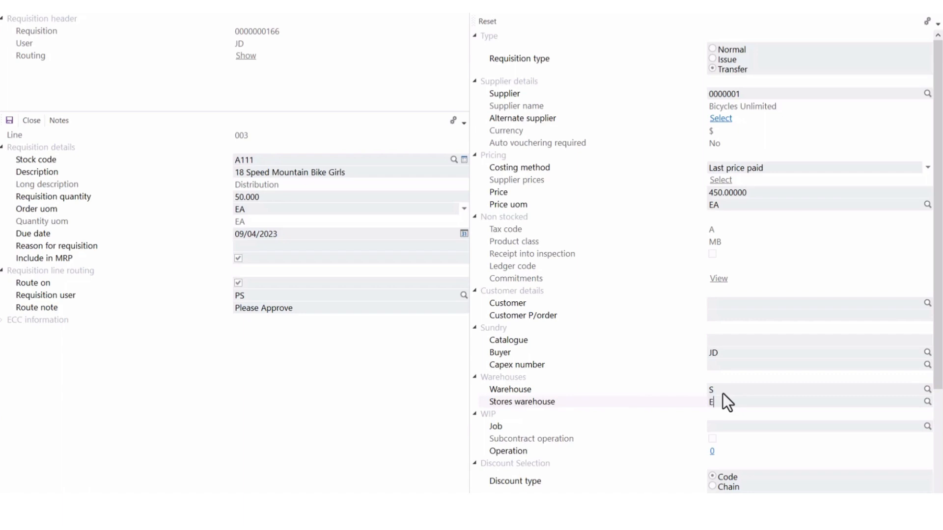
pyautogui.press('Tab')
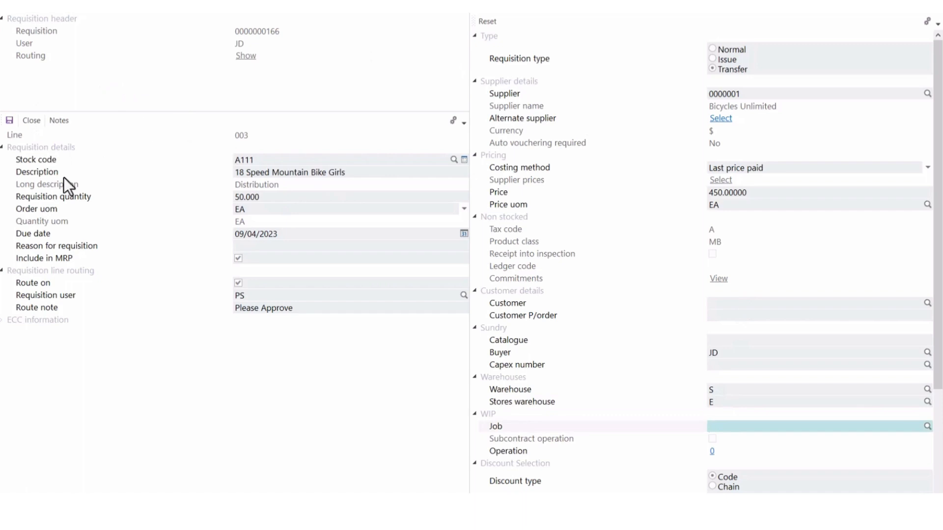
# Step: Save the A111 requisition line and close the requisition maintenance and Requisition Entry windows
pyautogui.click(9, 121)
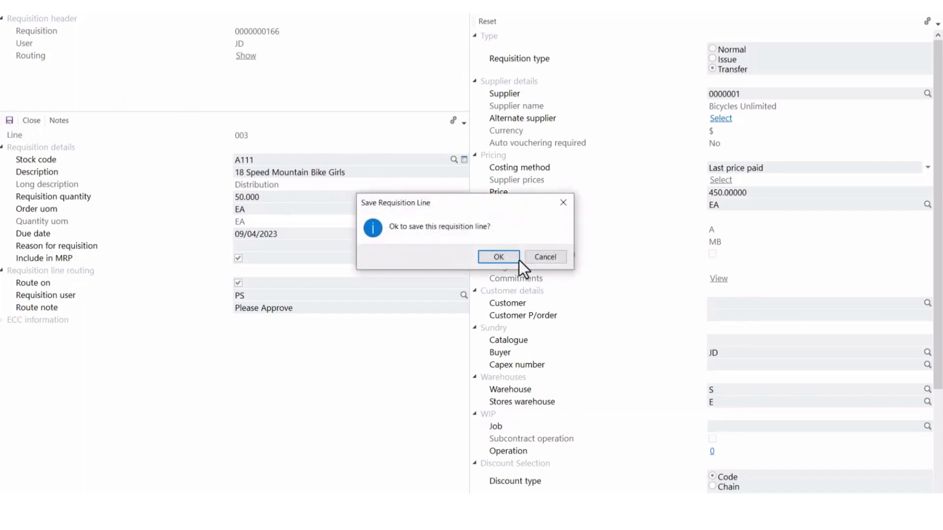
pyautogui.click(513, 257)
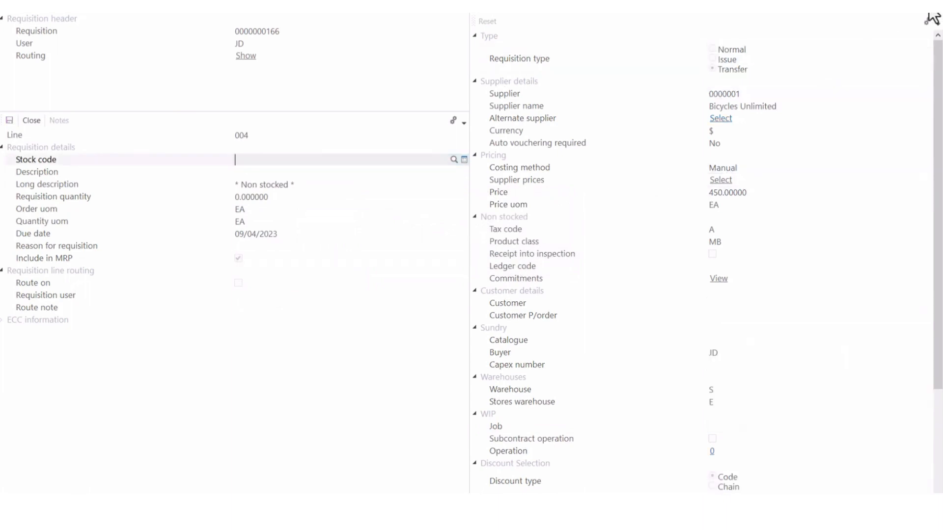
pyautogui.click(928, 14)
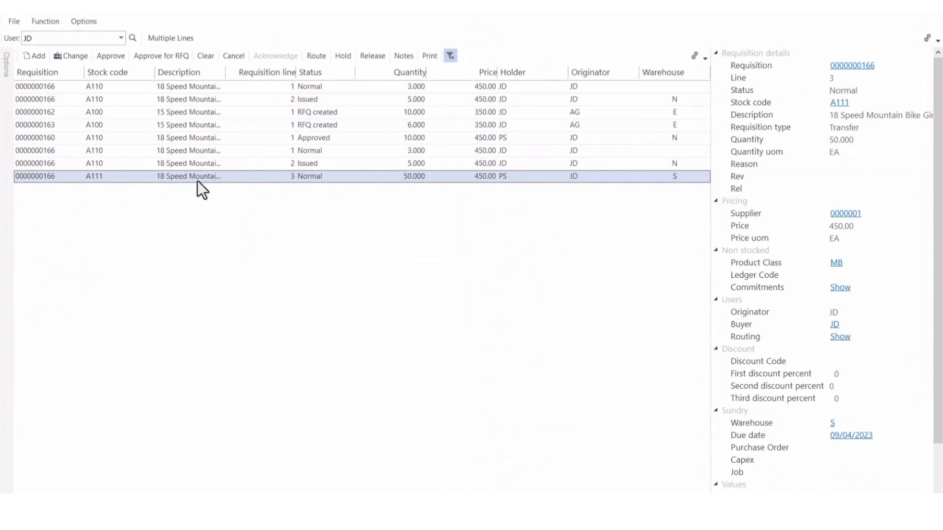
pyautogui.click(929, 14)
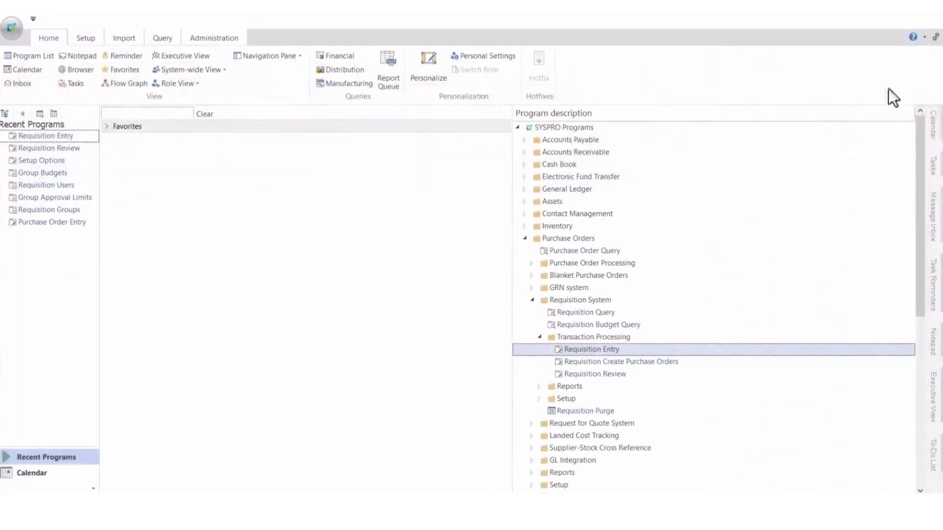
# Step: Reopen Requisition Entry from the Requisition System's transaction processing and load the requisitions for user PS
pyautogui.click(524, 241)
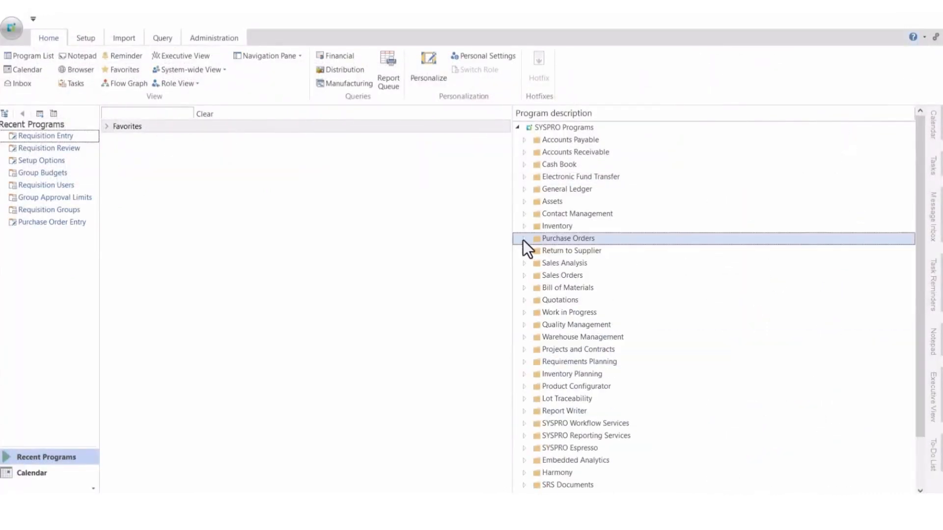
pyautogui.click(524, 239)
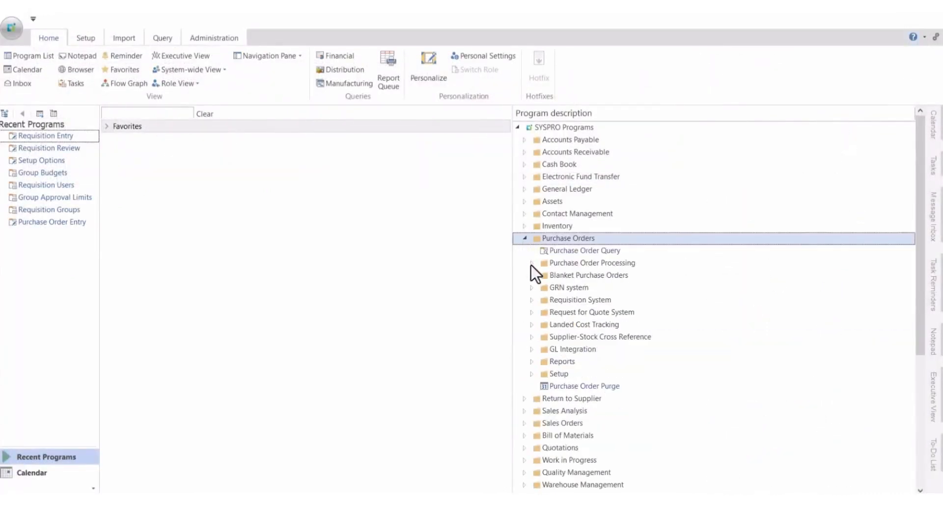
pyautogui.click(530, 300)
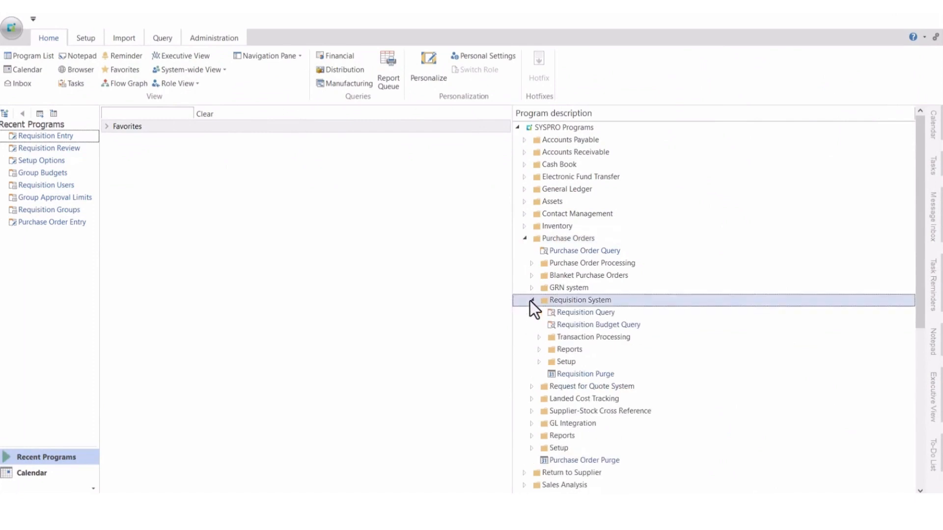
pyautogui.click(538, 337)
pyautogui.doubleClick(582, 351)
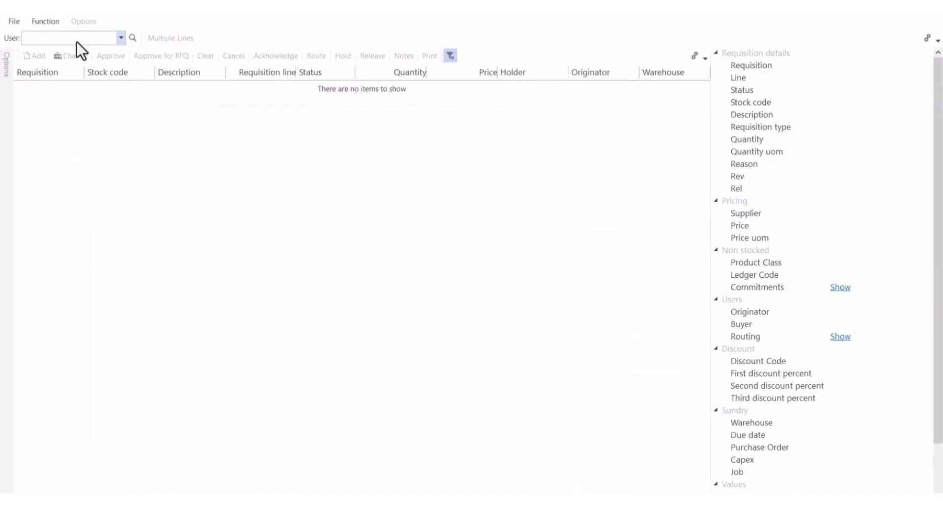
pyautogui.write('PS')
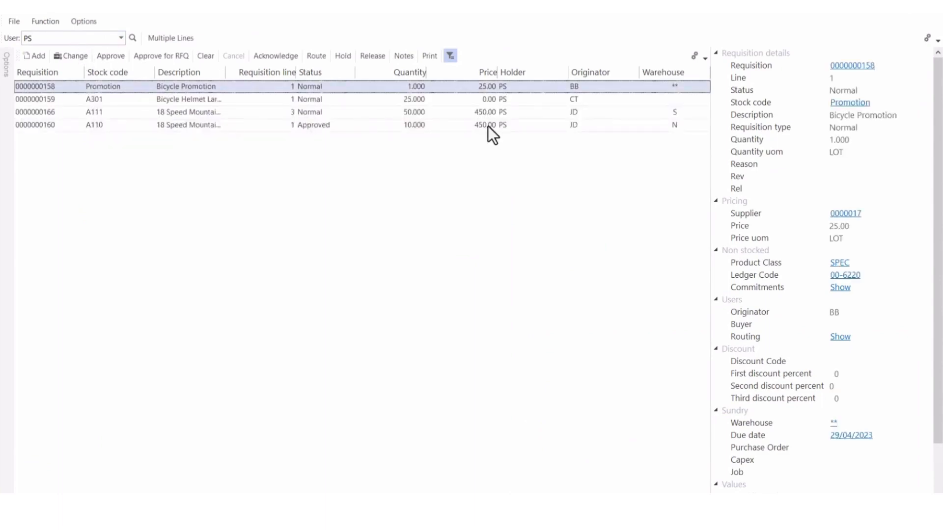
# Step: Approve only line 3 for stock code A111 with quantity 50, and close Requisition Entry
pyautogui.click(298, 113)
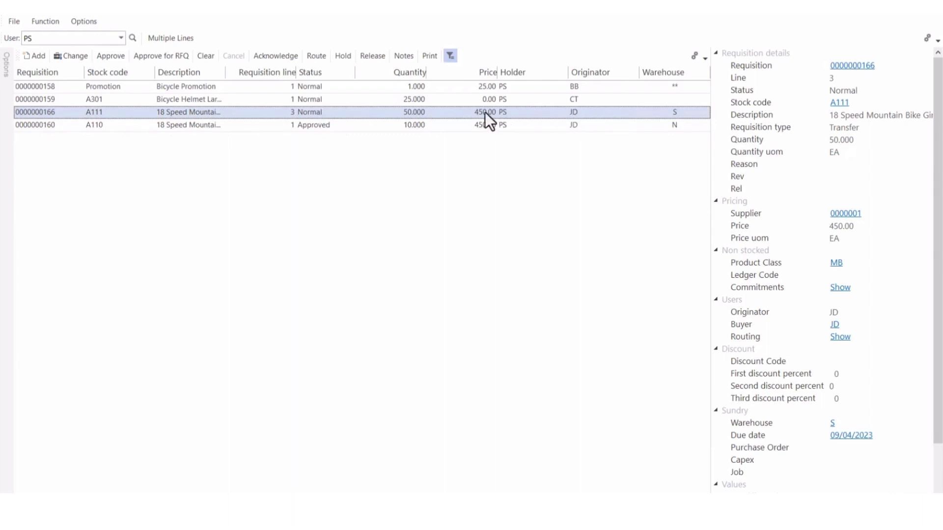
pyautogui.click(114, 58)
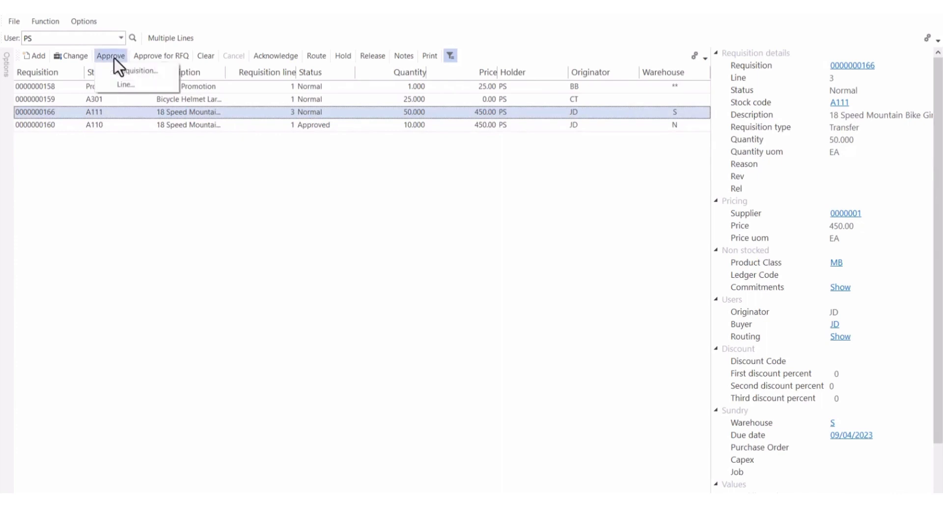
pyautogui.click(116, 89)
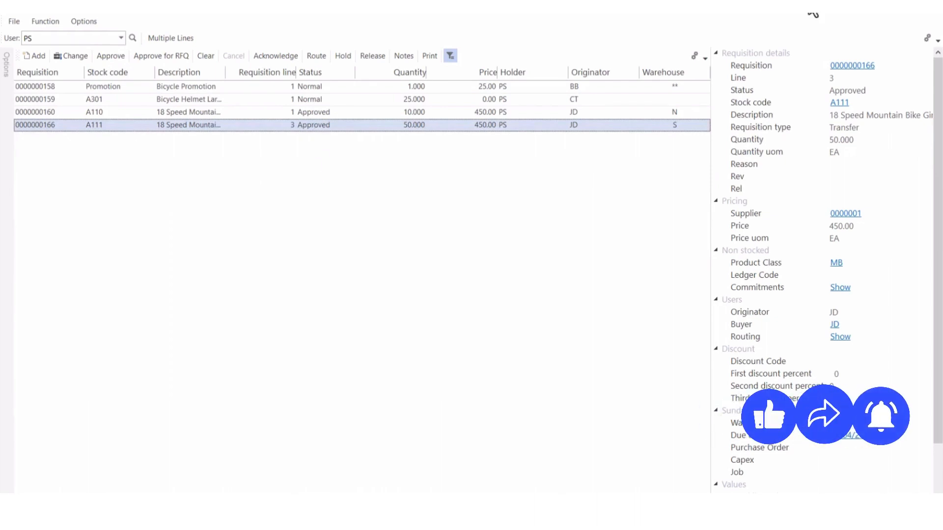
pyautogui.click(932, 17)
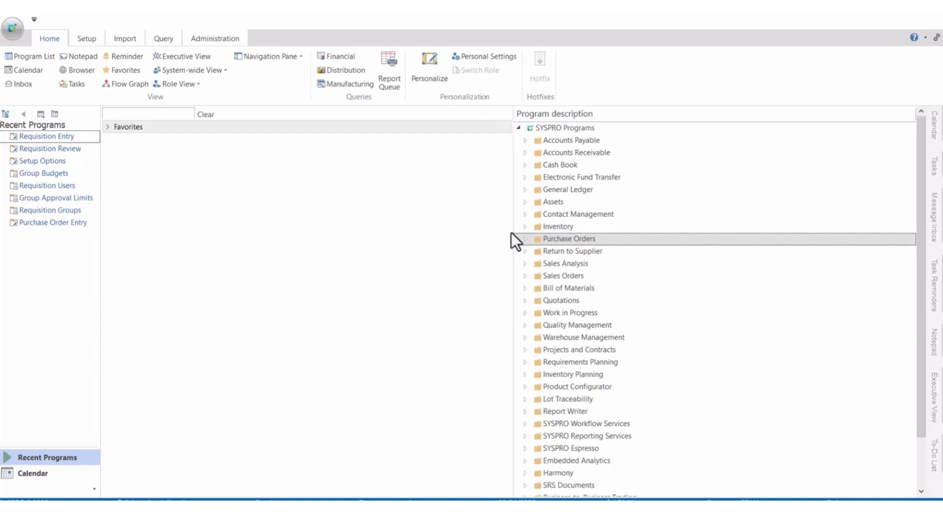
# Step: Open Requisition Review under the Purchase Orders Requisition System's transaction processing
pyautogui.click(525, 239)
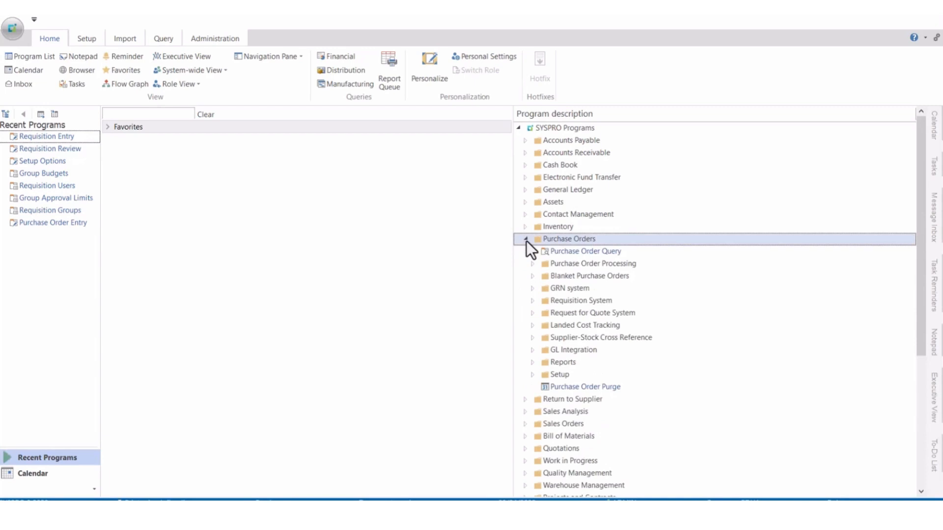
pyautogui.click(531, 301)
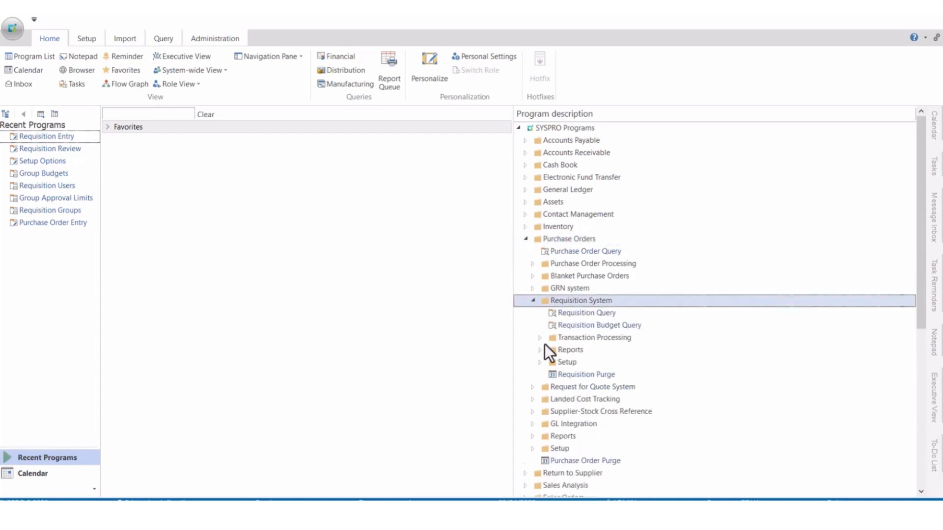
pyautogui.click(539, 337)
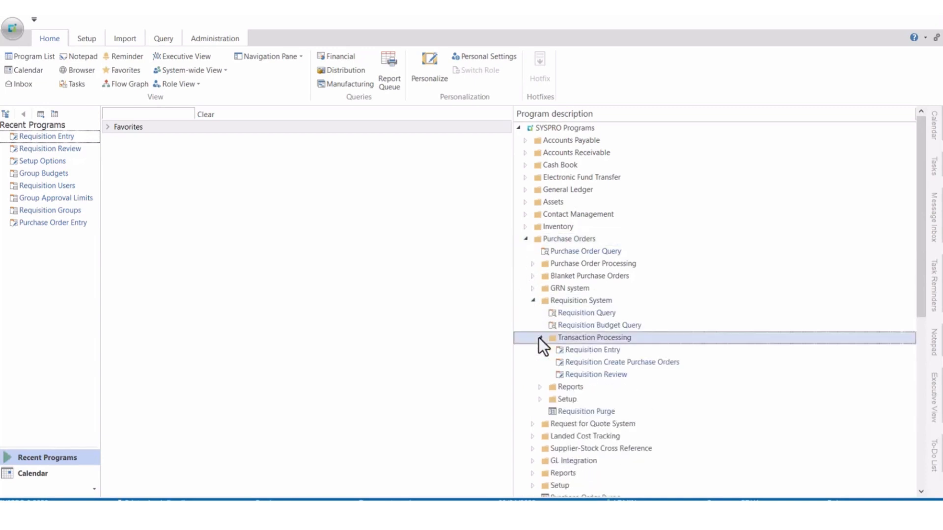
pyautogui.click(587, 377)
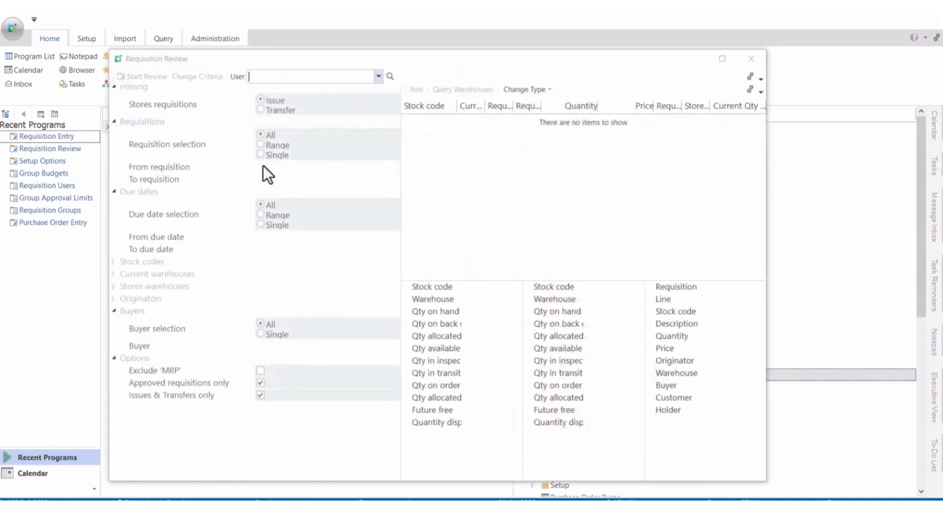
# Step: Maximize the Requisition Review window and set the review user to PS
pyautogui.click(721, 59)
pyautogui.click(173, 27)
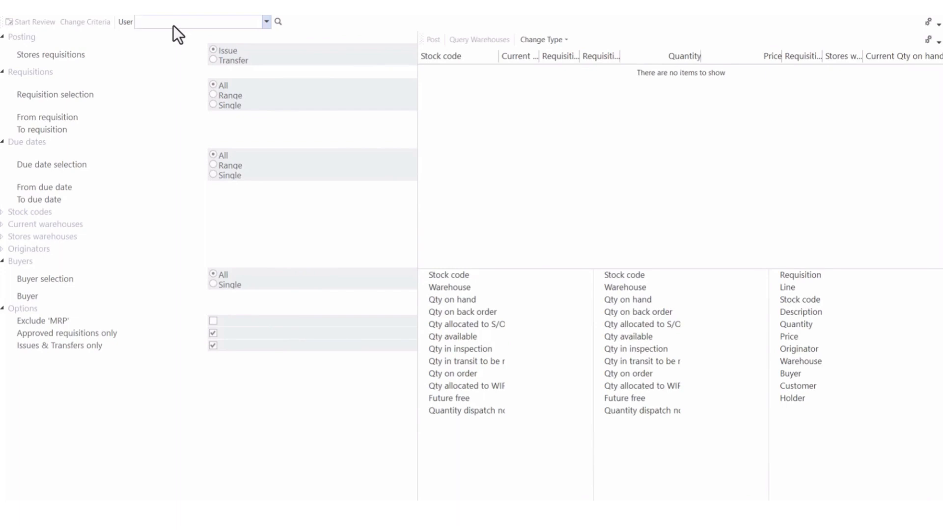
pyautogui.write('p')
pyautogui.press('BackSpace')
pyautogui.write('PS')
pyautogui.press('Tab')
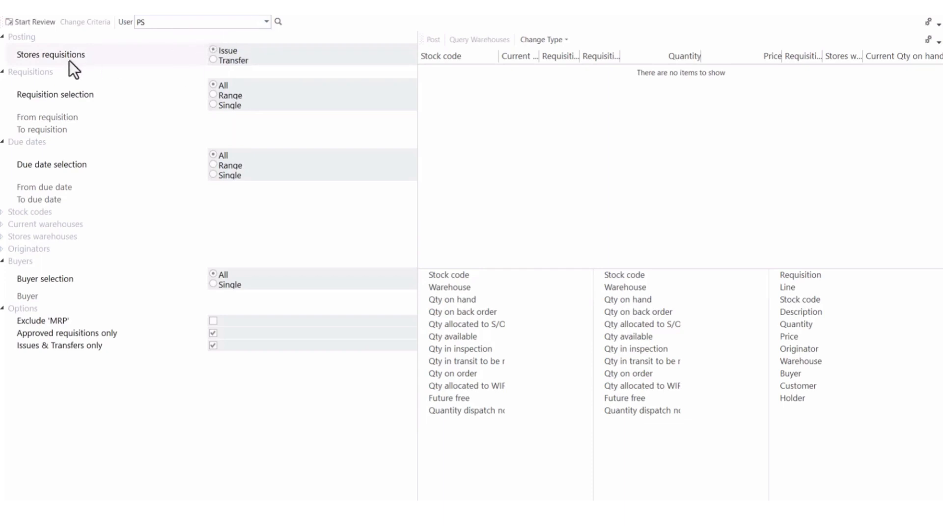
# Step: Start the review for Transfer stores requisitions, post the selected A111 line of quantity 50, and close Requisition Review
pyautogui.click(213, 59)
pyautogui.click(37, 22)
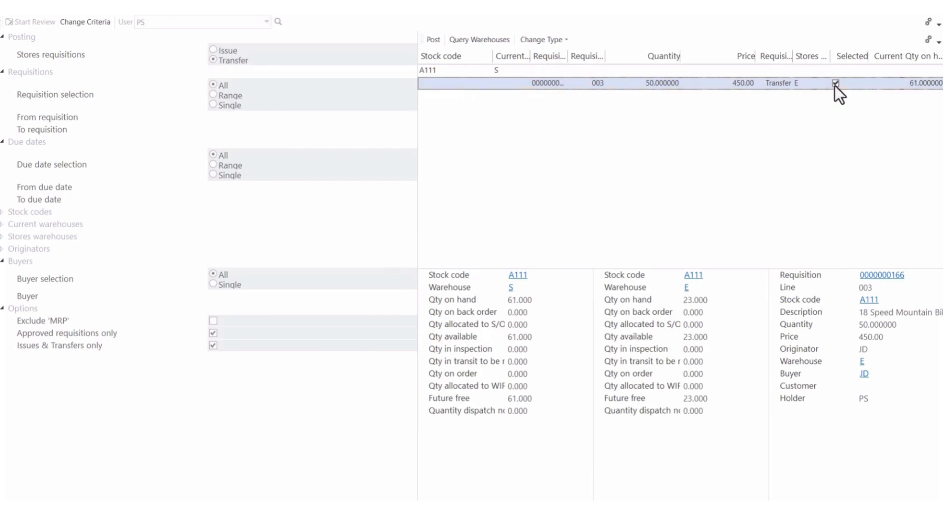
pyautogui.click(430, 41)
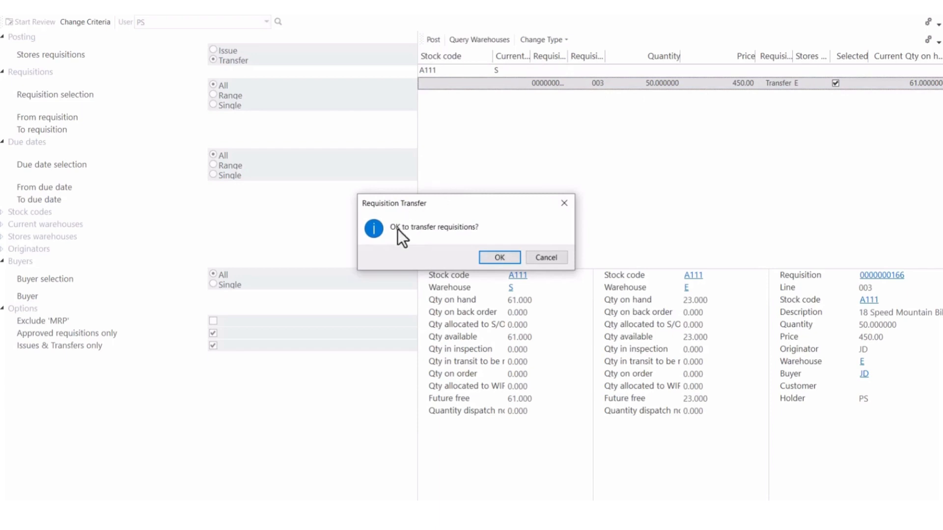
pyautogui.click(511, 258)
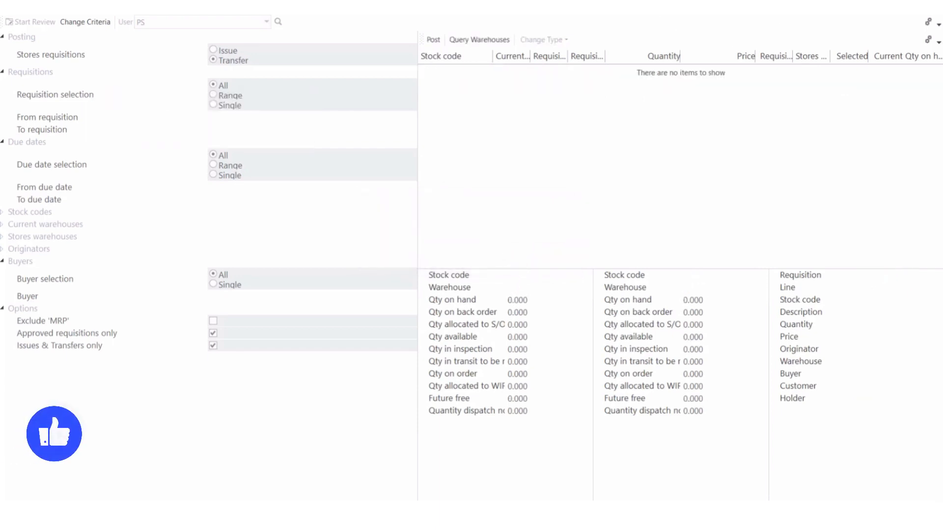
pyautogui.click(926, 14)
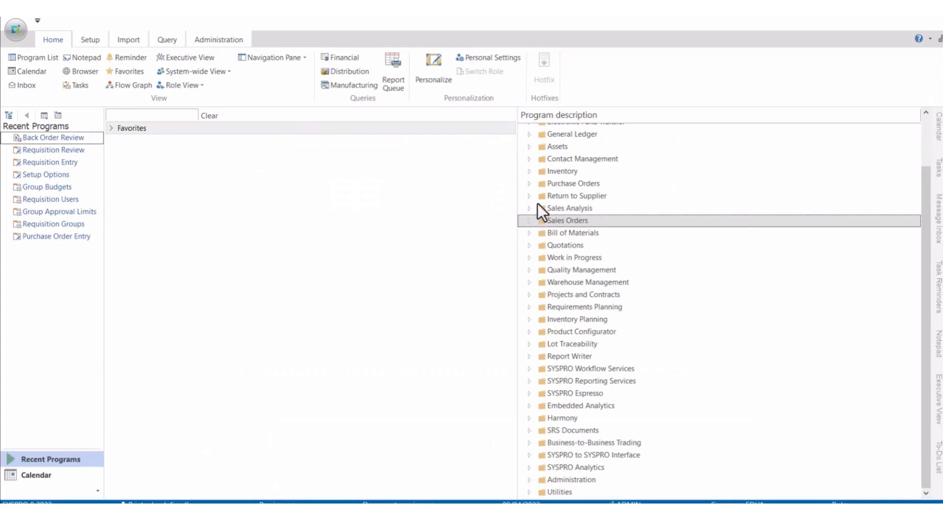
# Step: Open Back Order Review from Sales Order Processing in the Sales Orders programs
pyautogui.click(528, 221)
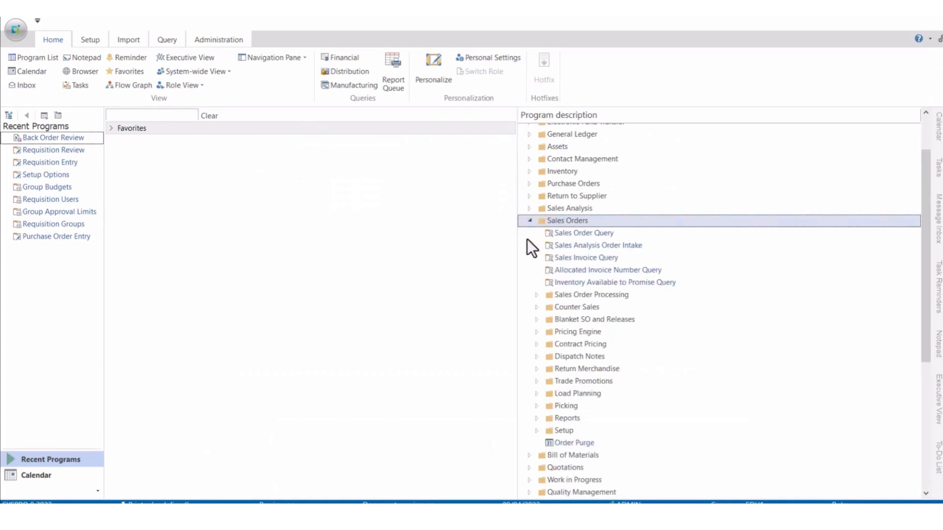
pyautogui.click(537, 295)
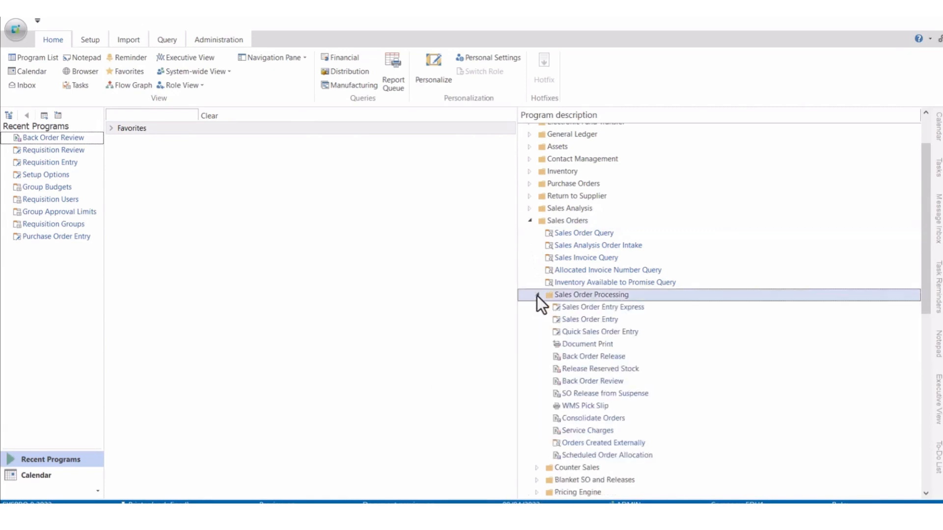
pyautogui.doubleClick(582, 384)
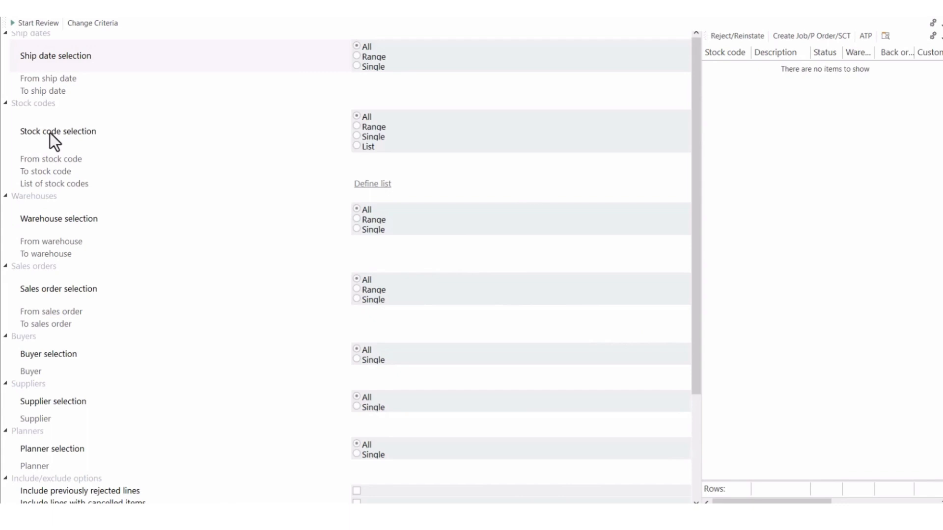
# Step: Review back orders for the single stock code A111 and widen the results list
pyautogui.click(357, 136)
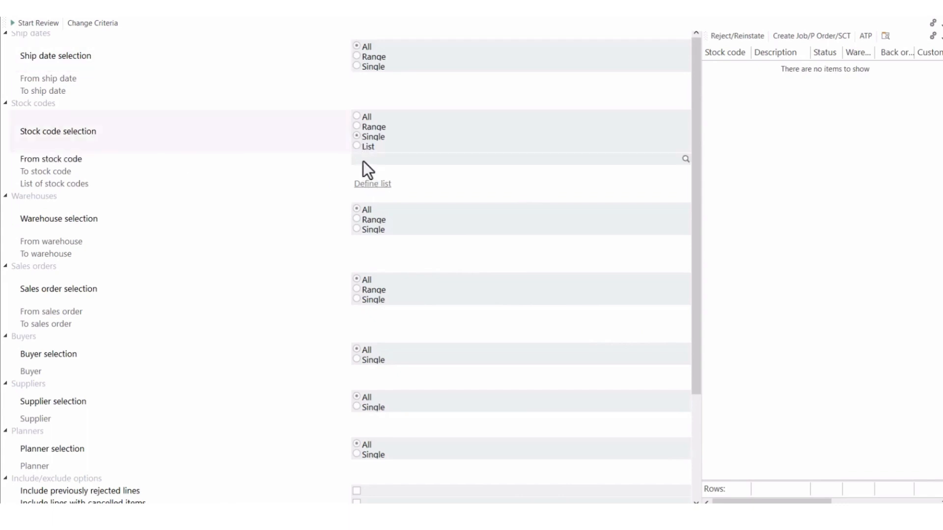
pyautogui.click(371, 158)
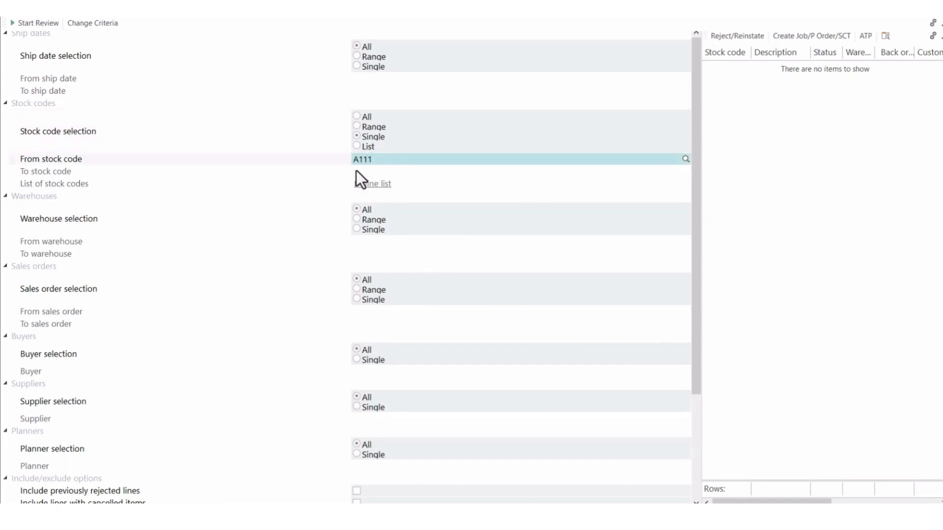
pyautogui.press('Tab')
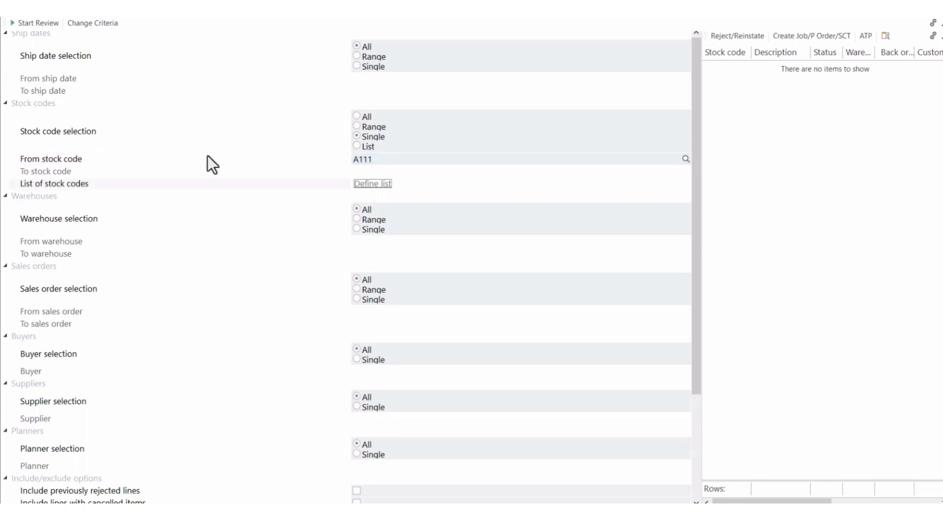
pyautogui.click(45, 20)
pyautogui.moveTo(702, 75); pyautogui.dragTo(339, 75)
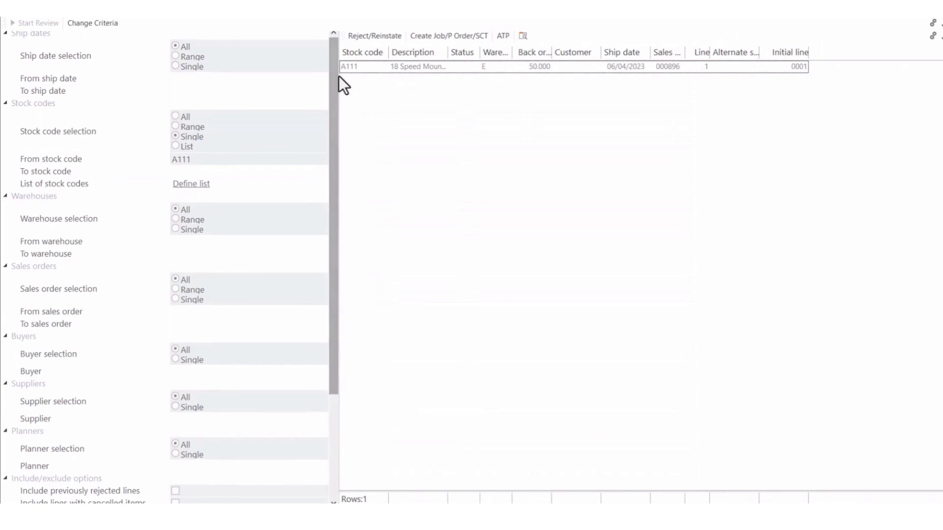
# Step: Create a requisition for requisition user AG from the A111 back order line and save the requisition line
pyautogui.click(720, 79)
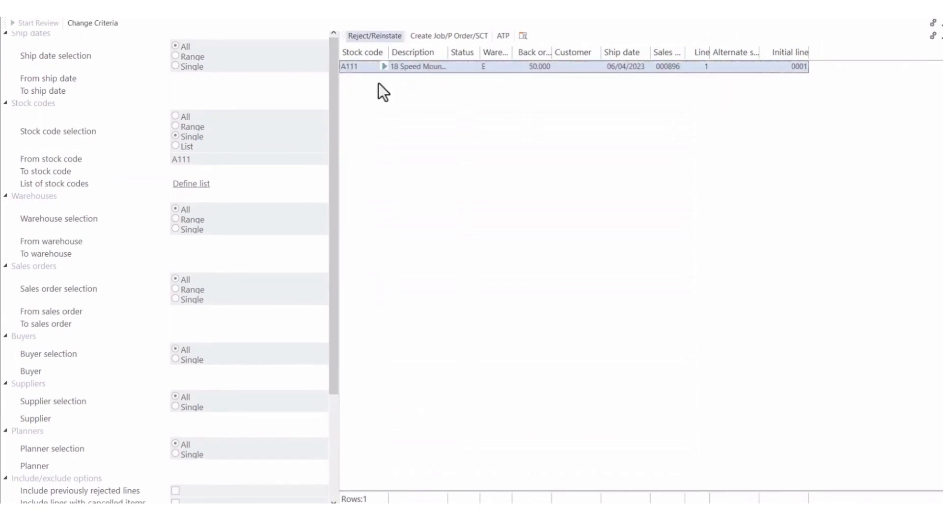
pyautogui.click(458, 39)
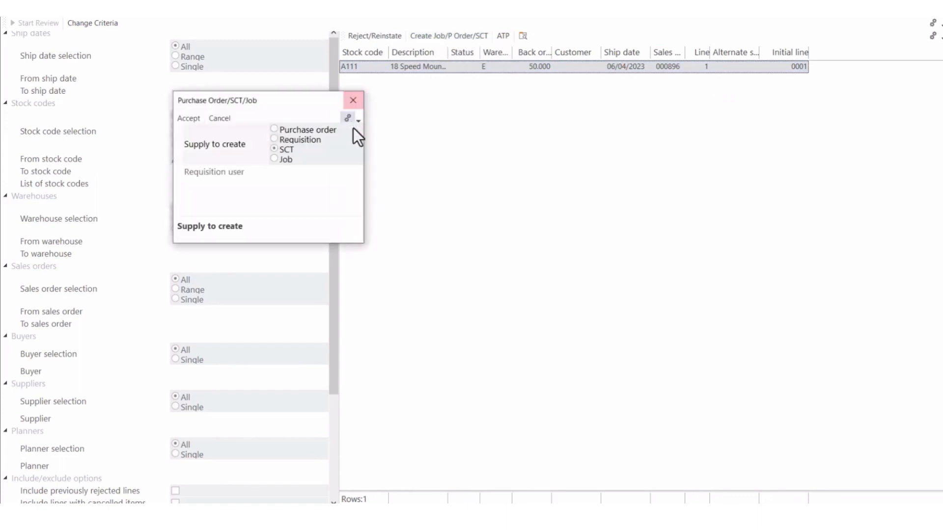
pyautogui.click(278, 140)
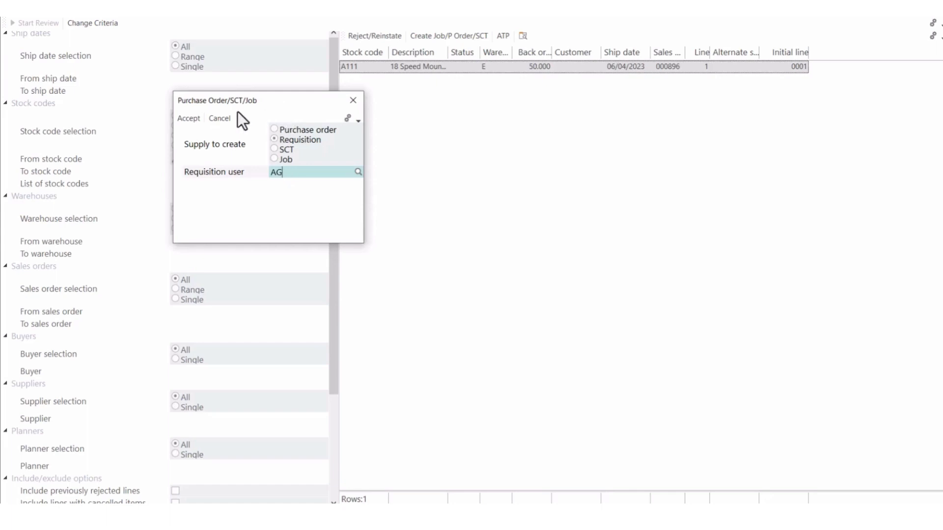
pyautogui.click(182, 118)
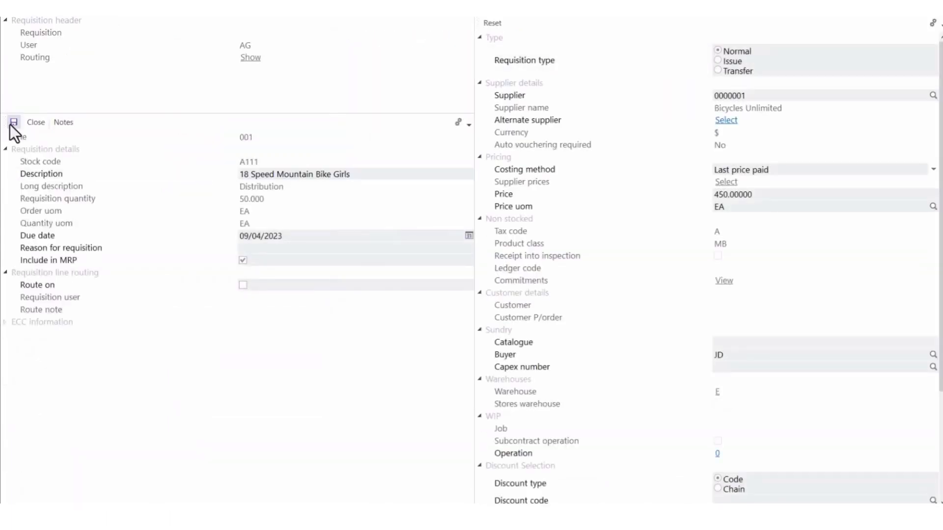
pyautogui.click(12, 124)
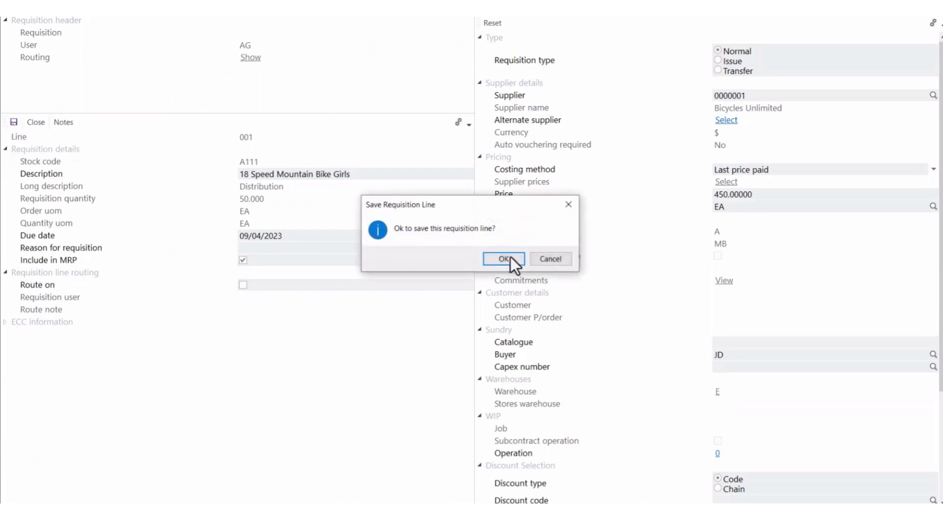
pyautogui.click(503, 259)
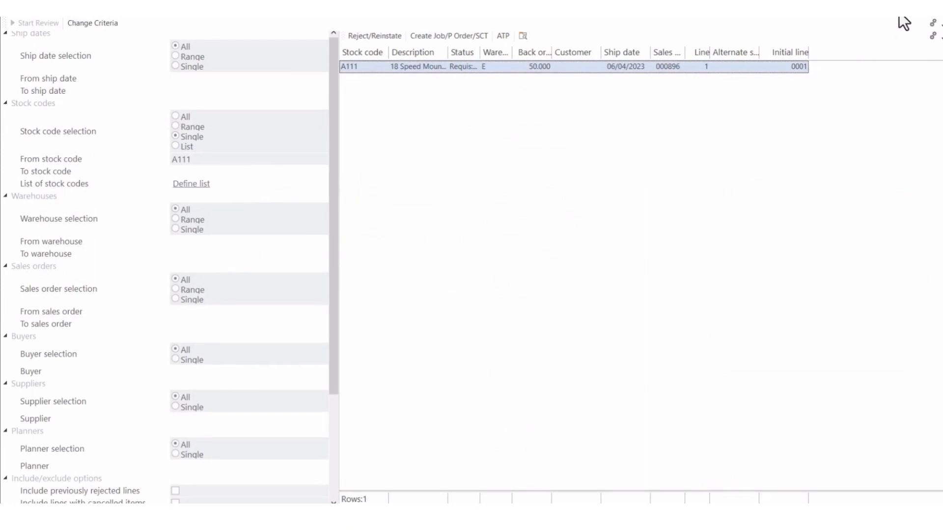
# Step: Close Back Order Review and collapse the Sales Orders program folders
pyautogui.click(938, 22)
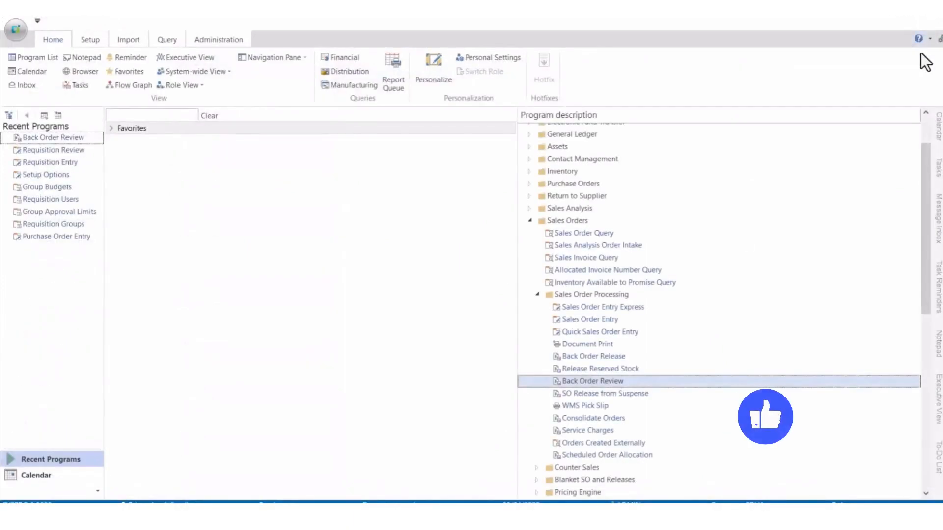
pyautogui.click(535, 294)
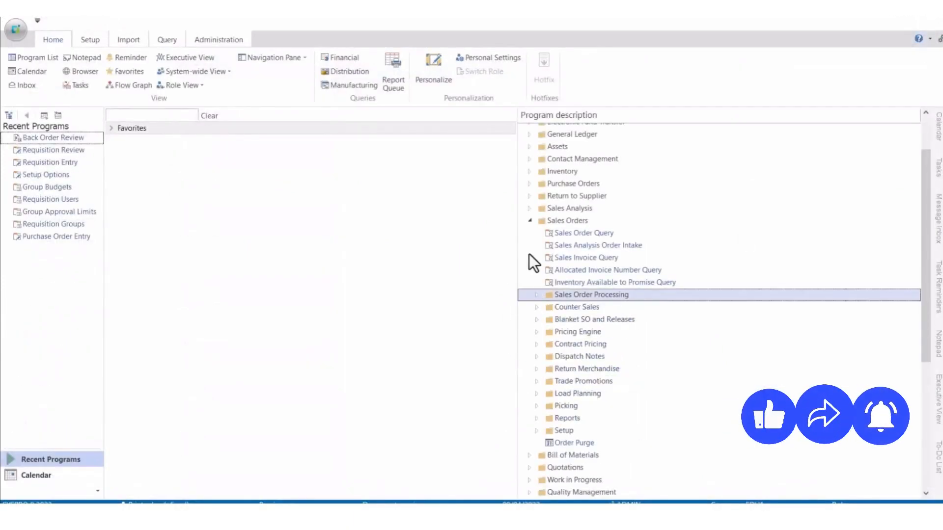
pyautogui.click(529, 220)
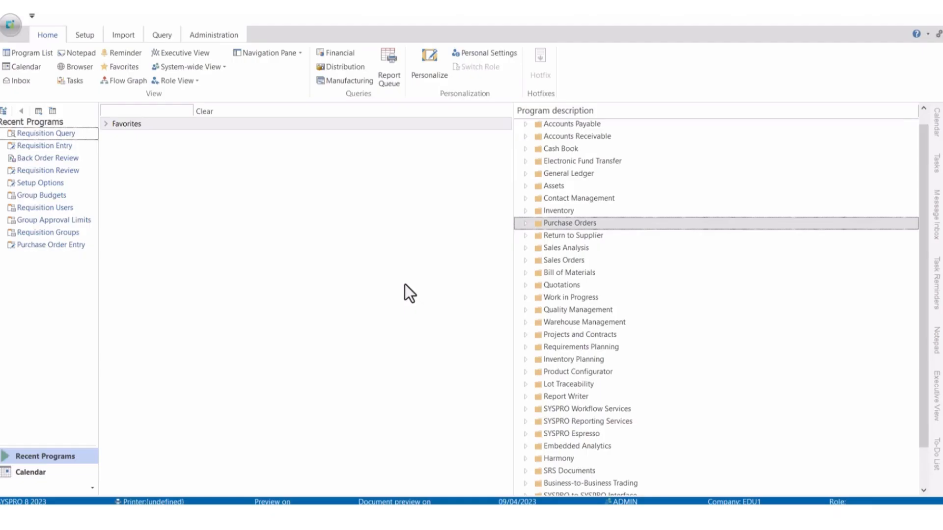
# Step: Open Requisition Query from the Purchase Orders Requisition System and look up requisition 166
pyautogui.click(524, 223)
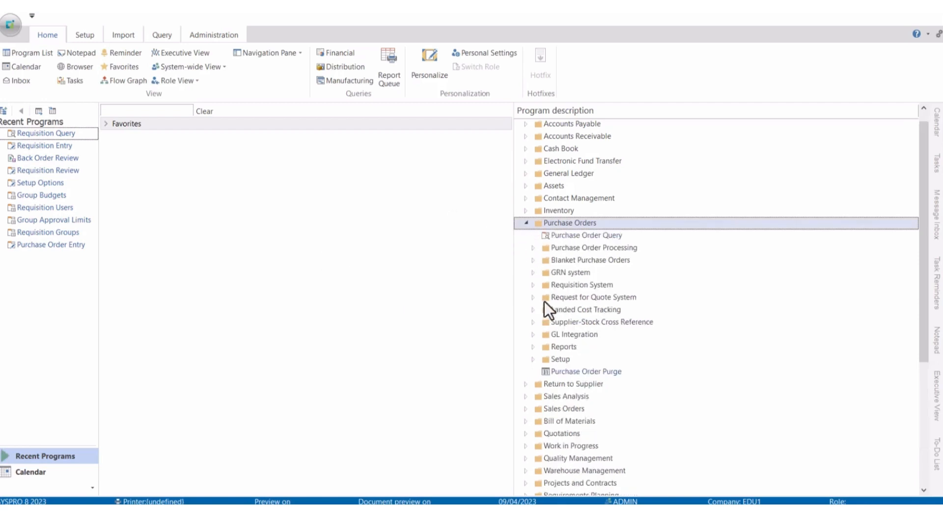
pyautogui.click(534, 285)
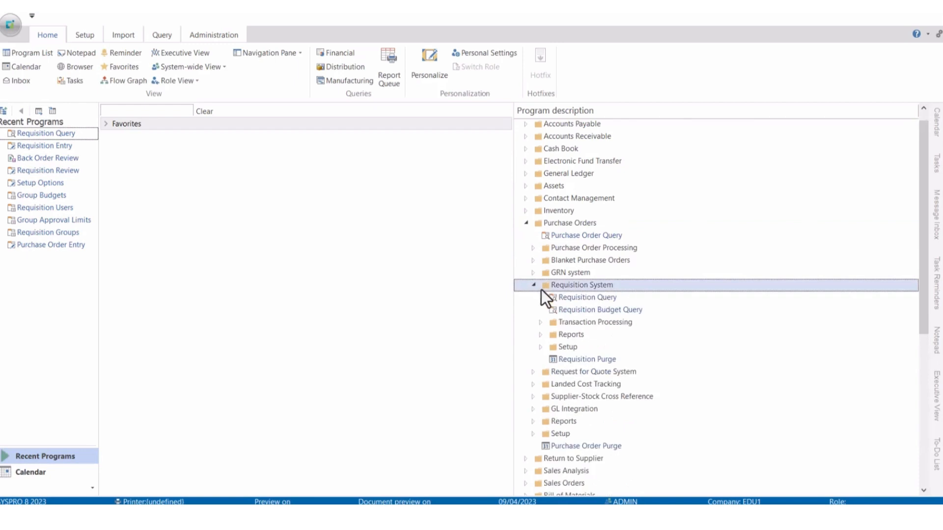
pyautogui.click(576, 300)
pyautogui.doubleClick(577, 304)
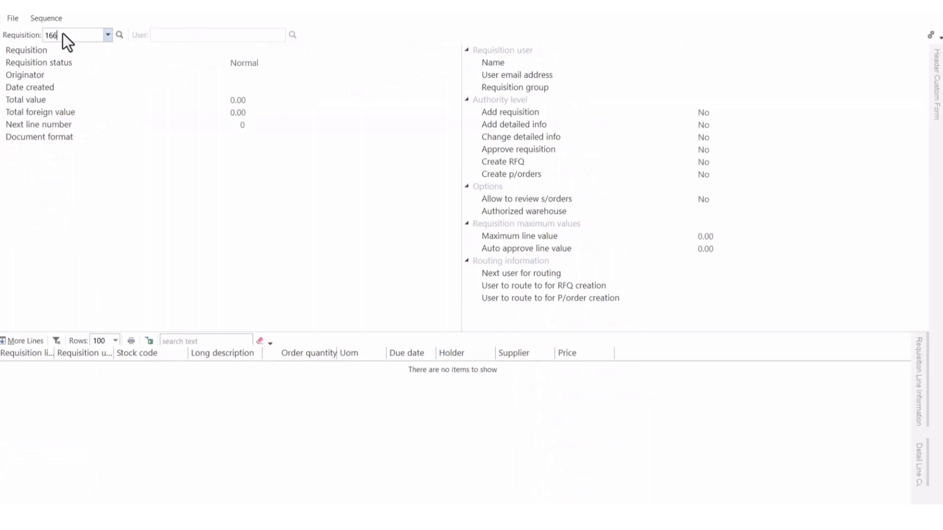
pyautogui.write('166')
pyautogui.press('Return')
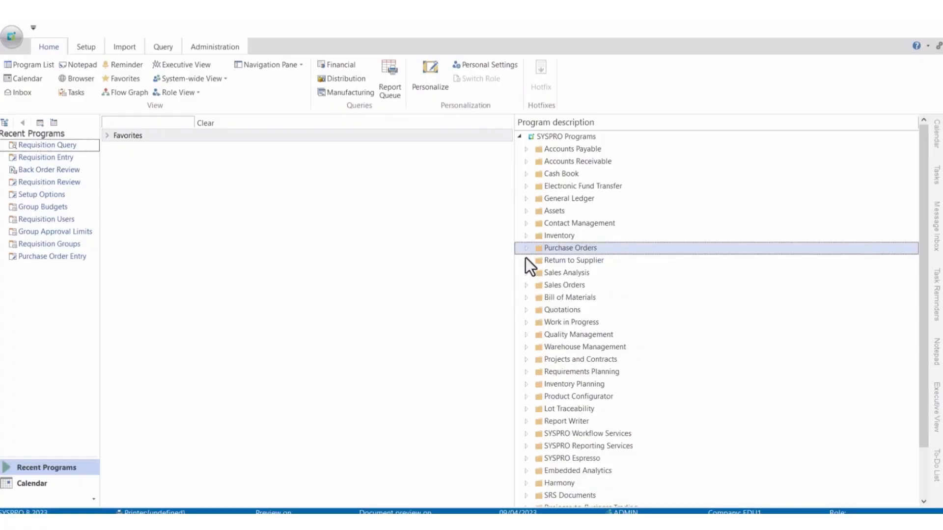
# Step: Open Requisition Entry from the Requisition System's transaction processing, continuing without a defined printer
pyautogui.click(527, 248)
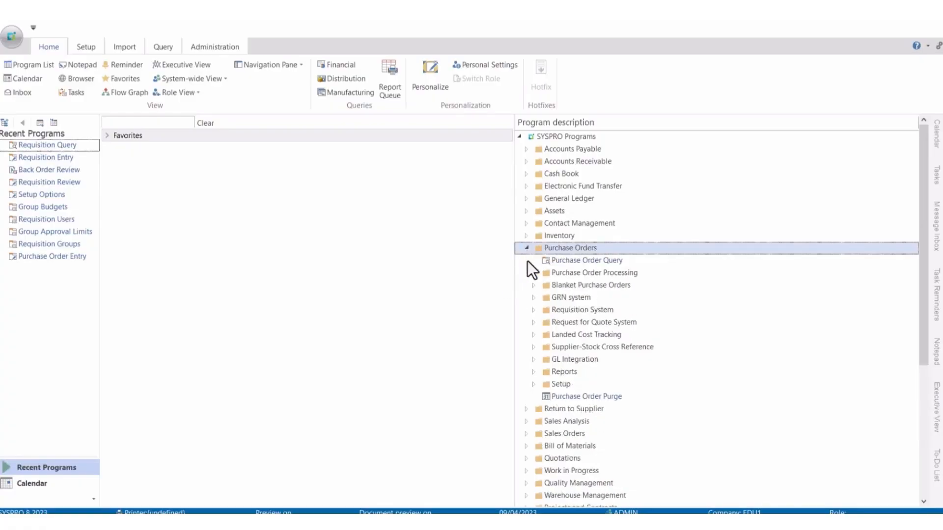
pyautogui.click(532, 310)
pyautogui.click(541, 347)
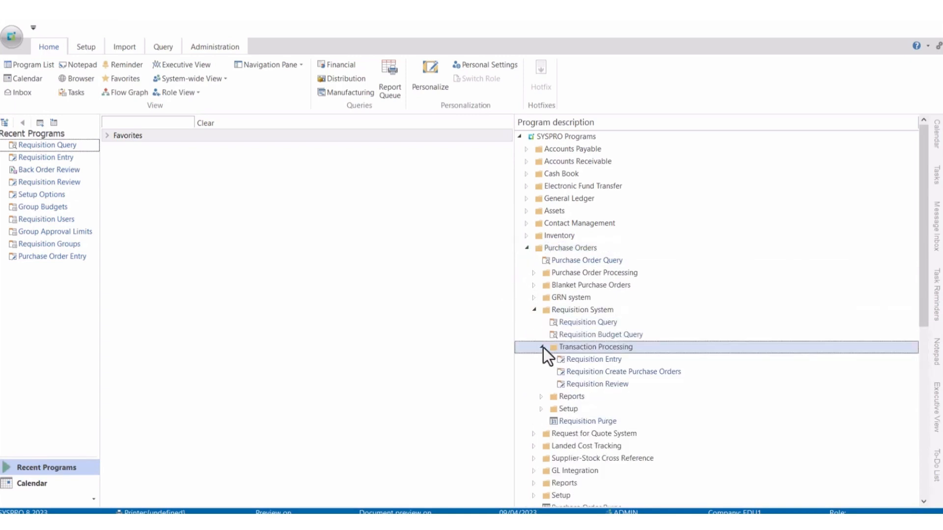
pyautogui.doubleClick(607, 362)
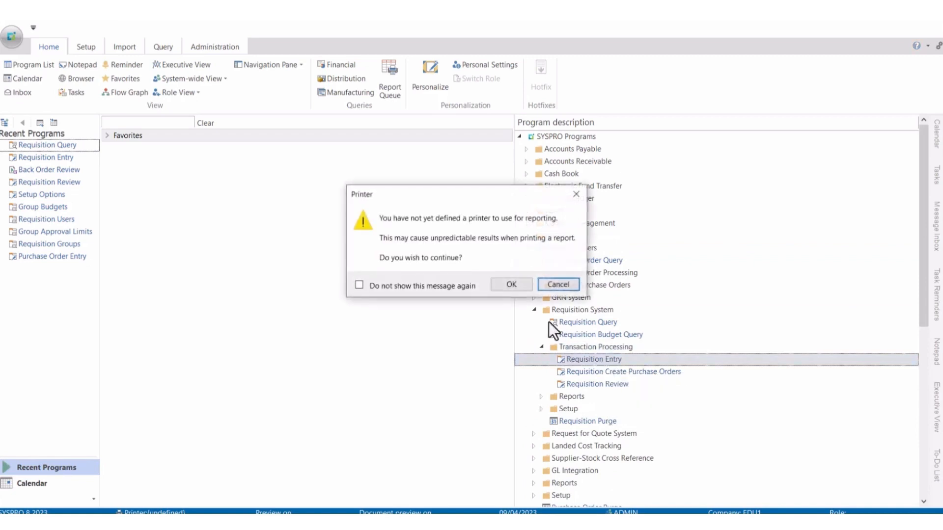
pyautogui.click(500, 284)
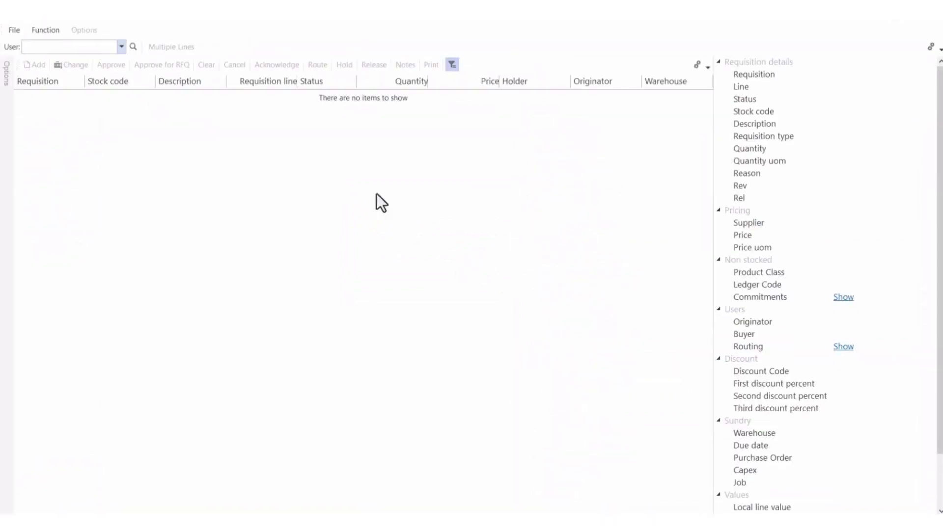
# Step: Look up requisition user CT in the user list and load that user's requisitions
pyautogui.click(133, 47)
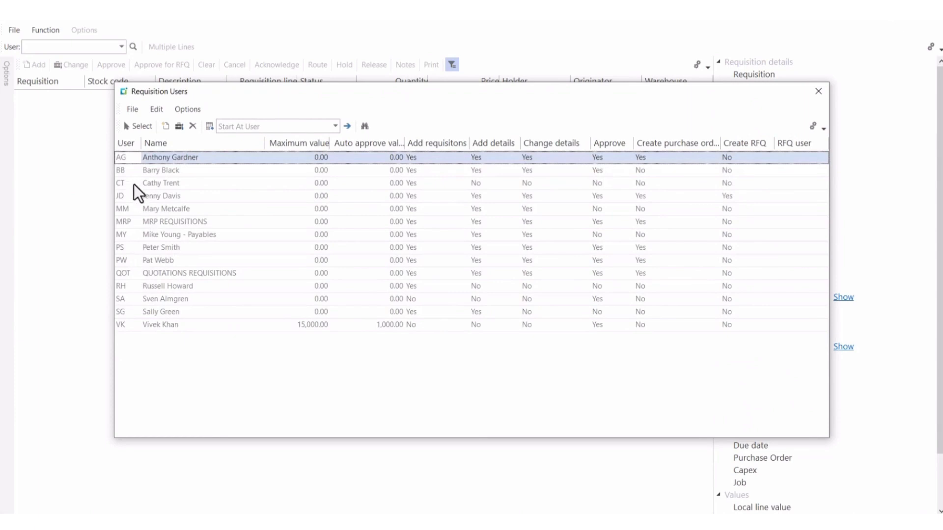
pyautogui.click(154, 184)
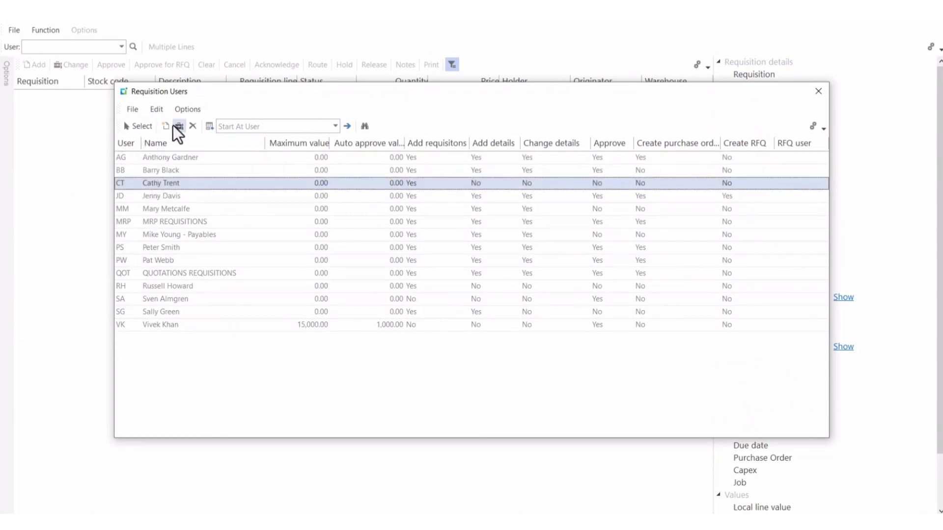
pyautogui.click(138, 126)
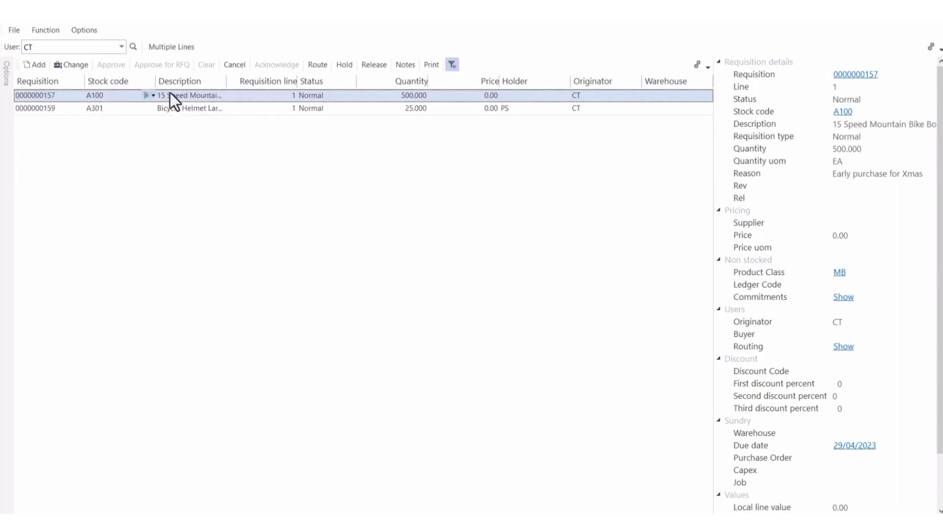
# Step: Cancel only the requisition line for stock code A100 with quantity 500
pyautogui.click(231, 67)
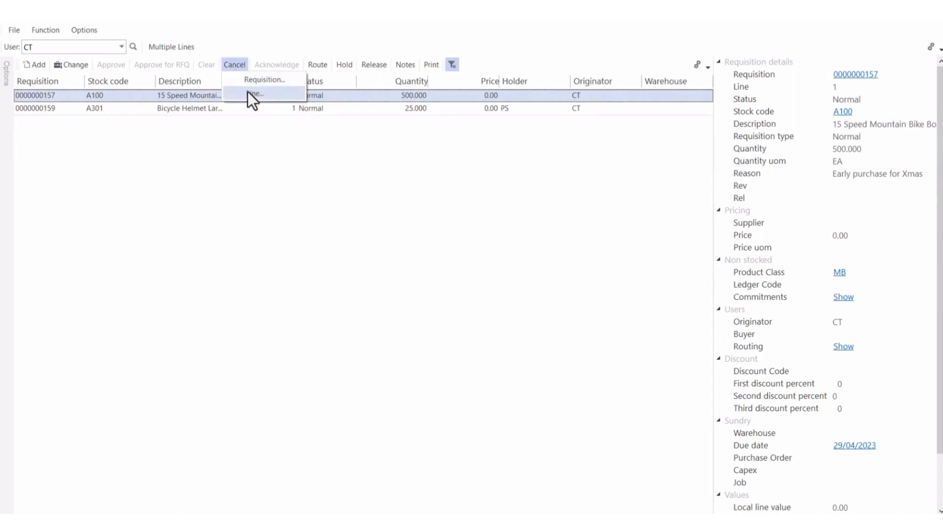
pyautogui.click(248, 93)
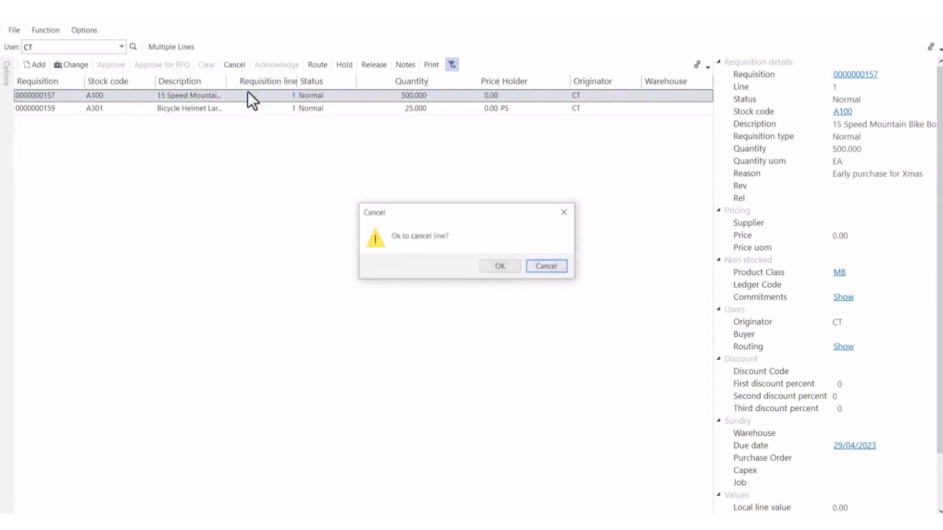
pyautogui.click(502, 270)
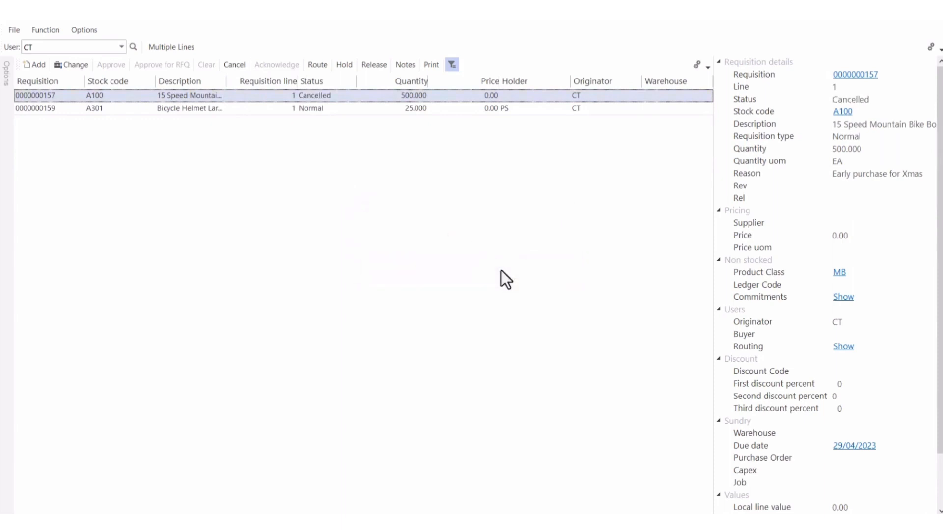